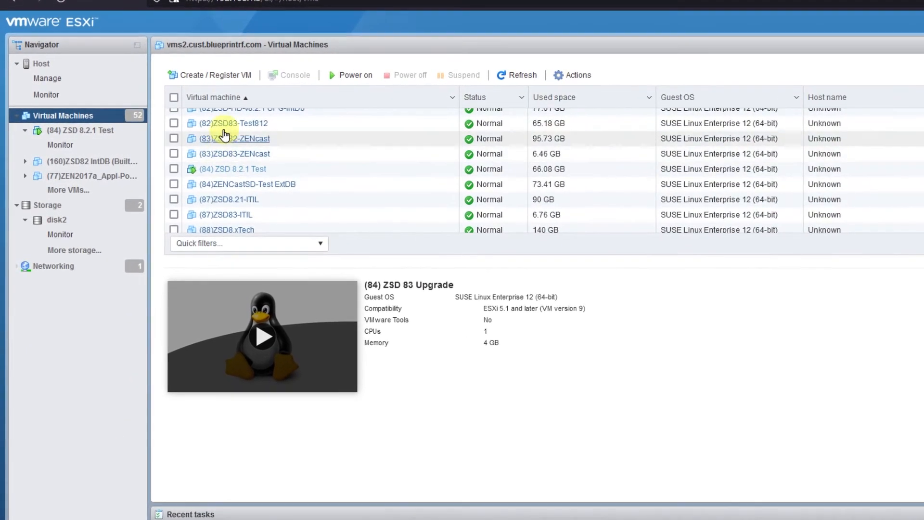
Start an OVF/OVA deployment named '(84) ZSD 8.3 Upgrade' from ZSD8.3.0_Appliance-x86_64.ova
click(222, 77)
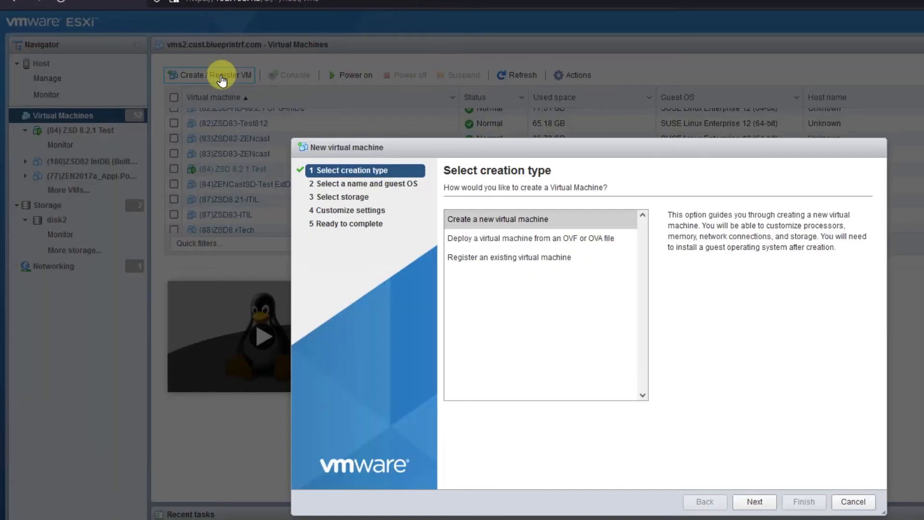
click(466, 238)
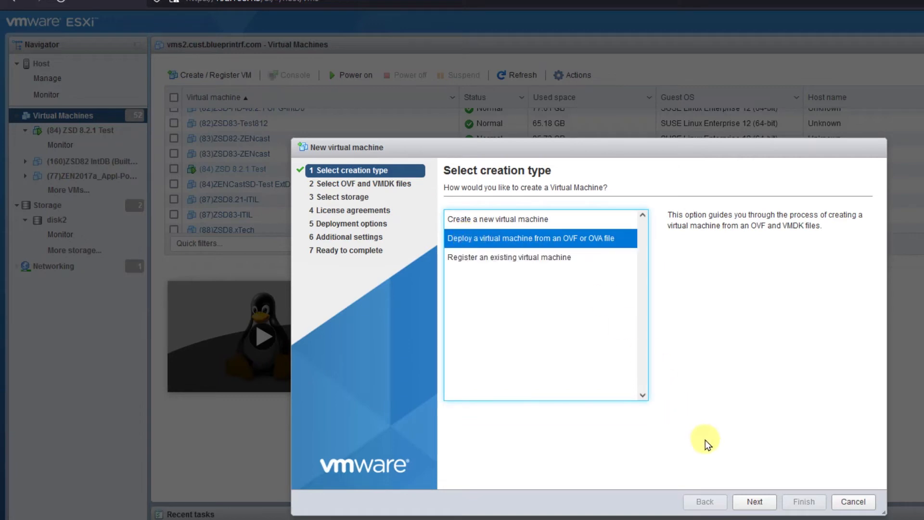
click(755, 503)
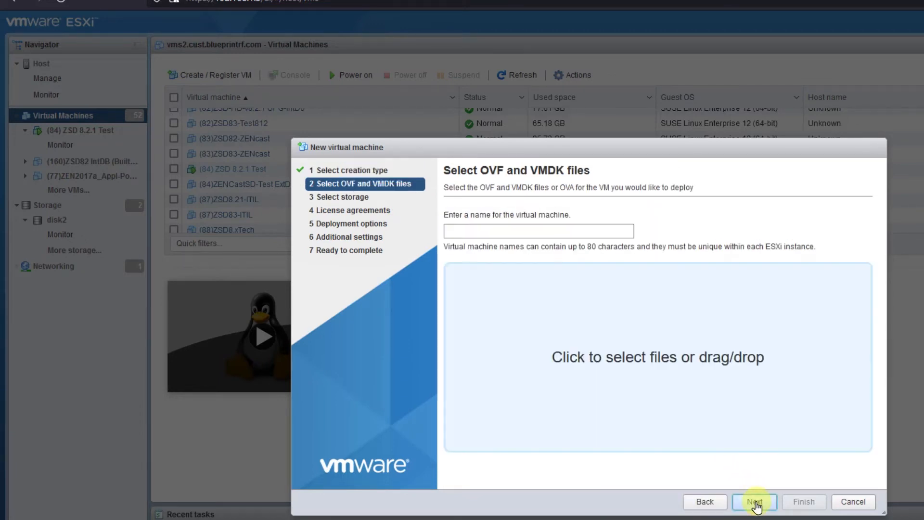
click(588, 228)
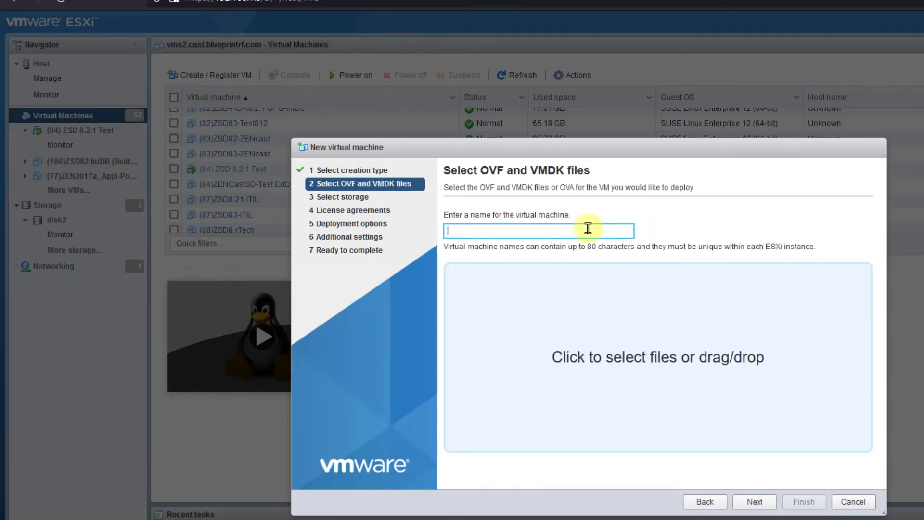
text((84) ZSD 8.3 Upgrade)
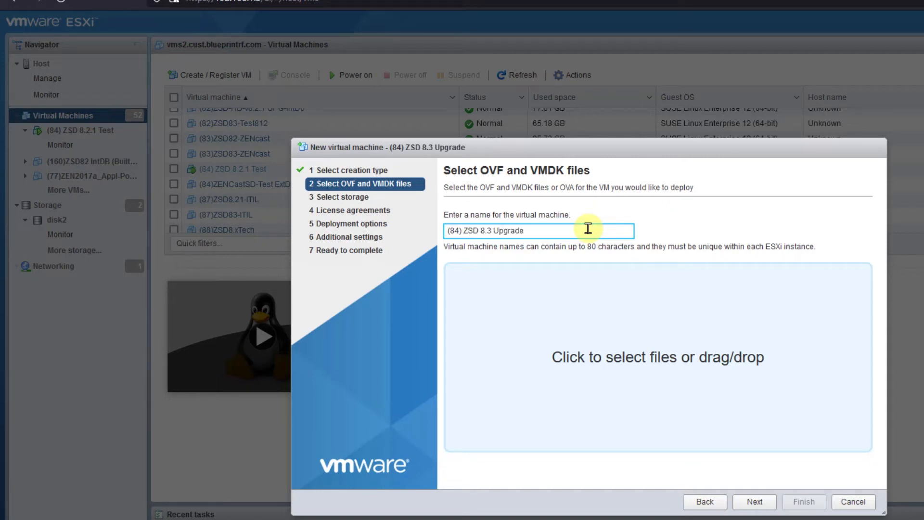
click(685, 366)
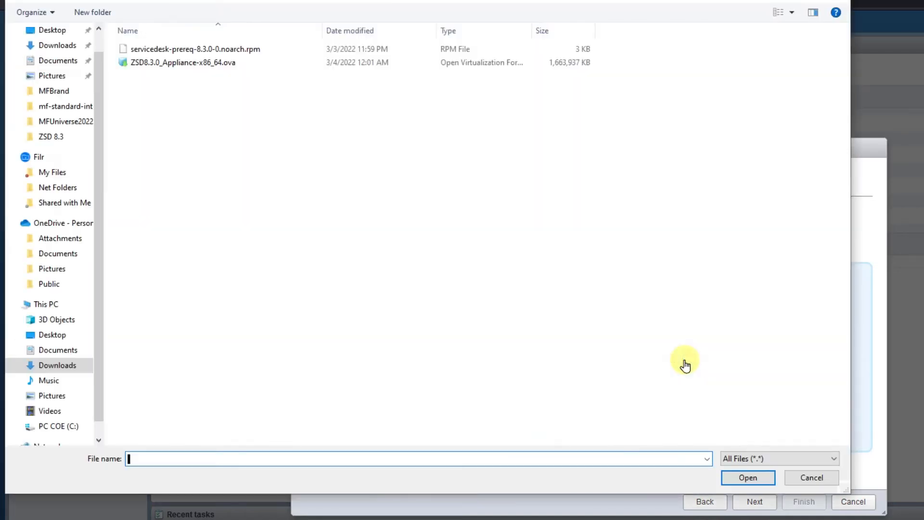
click(173, 61)
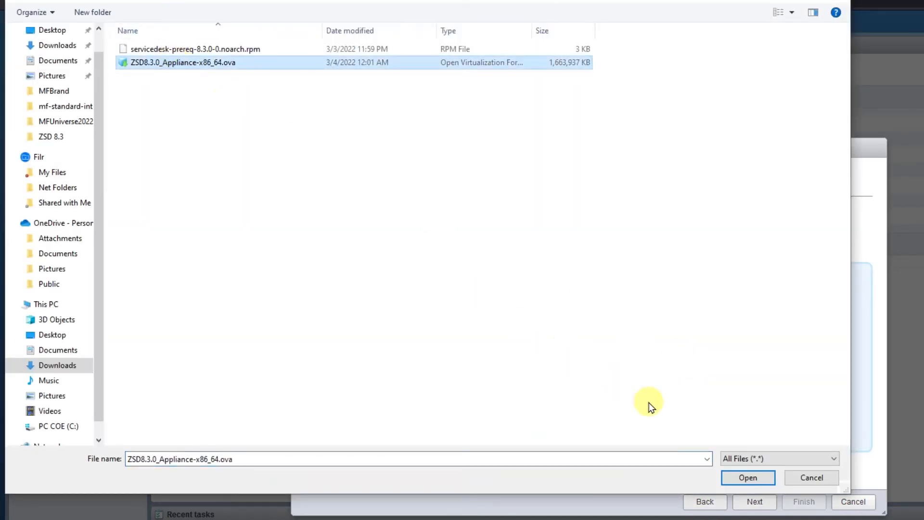
click(740, 479)
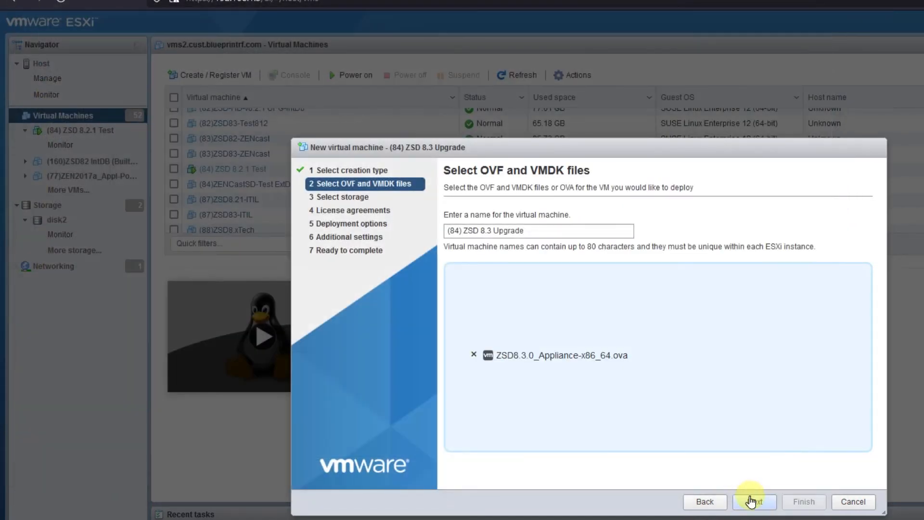
Store the VM on disk2, turn off automatic power-on, and finish the deployment
click(754, 502)
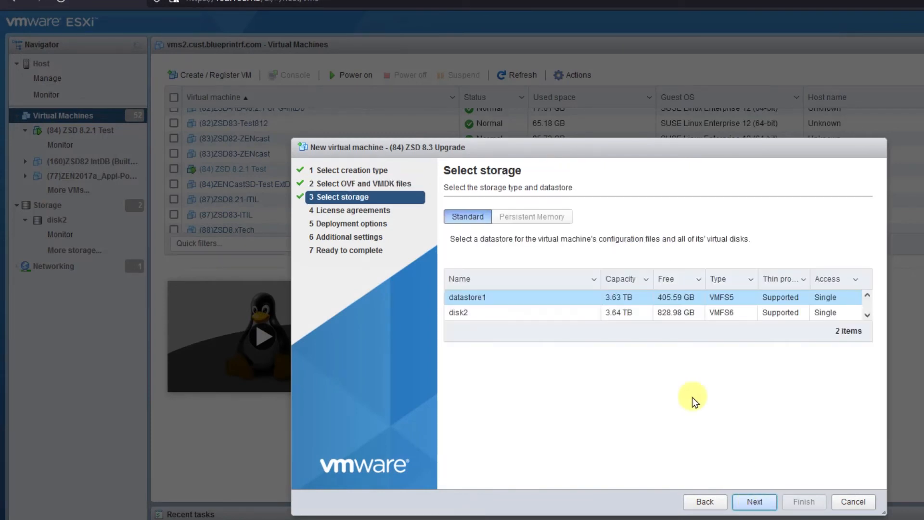
click(534, 314)
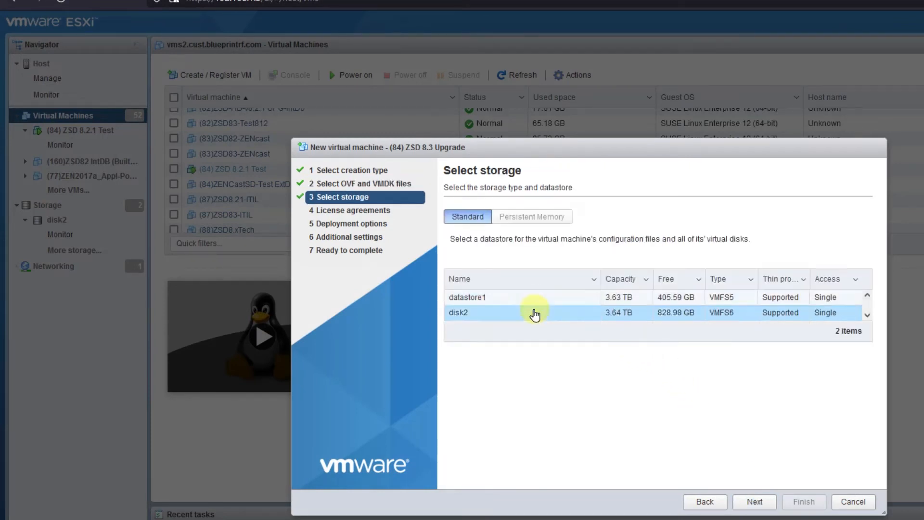
click(752, 501)
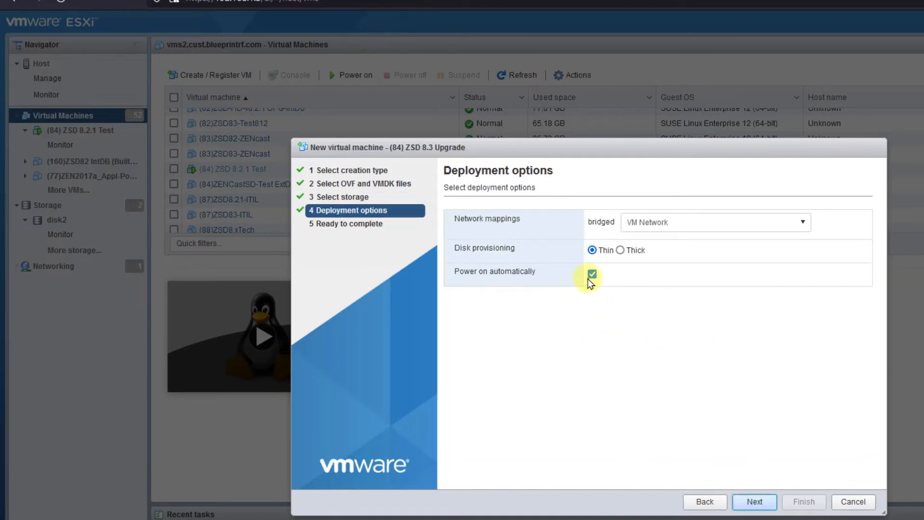
click(591, 274)
click(760, 501)
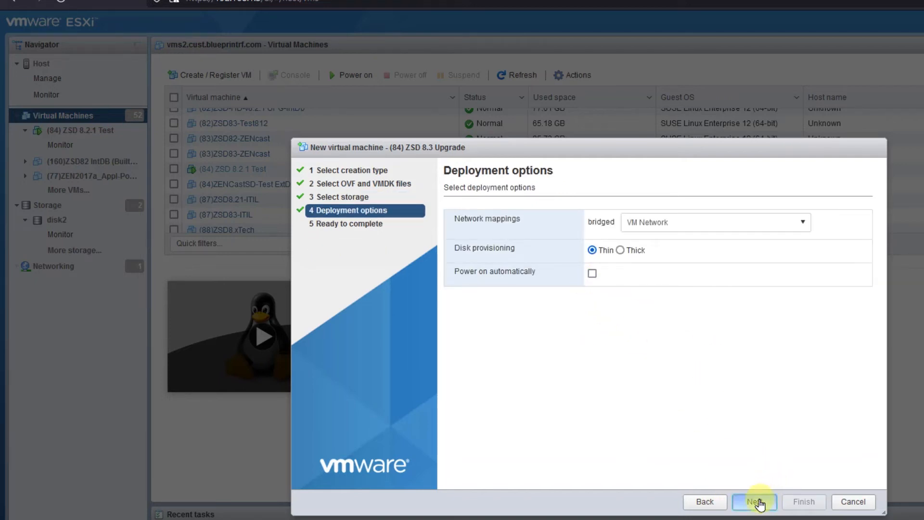
click(808, 502)
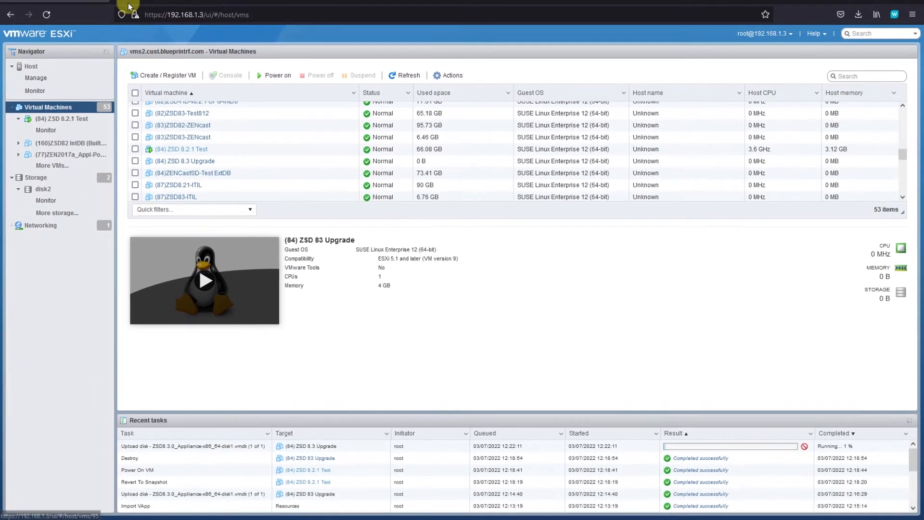
Reload the 192.168.1.84:9443 appliance page and sign in to the 8.2.1 administration
click(129, 6)
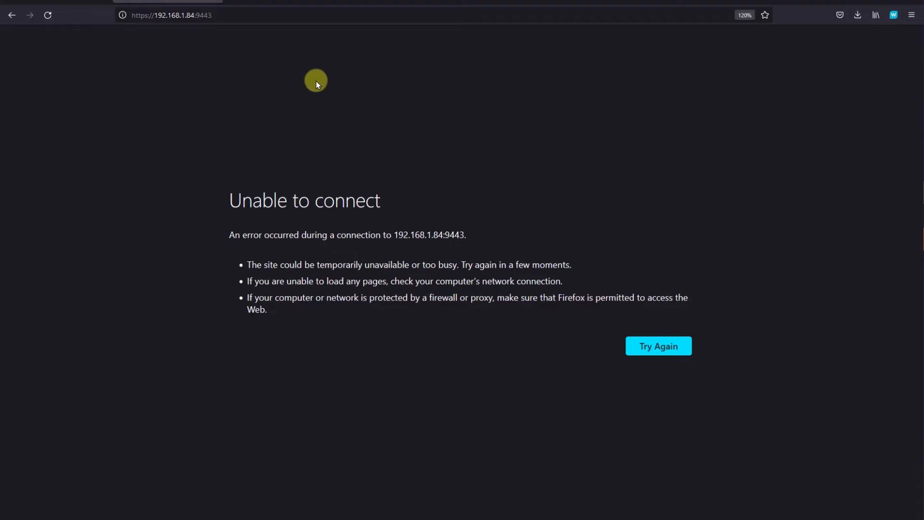
click(47, 15)
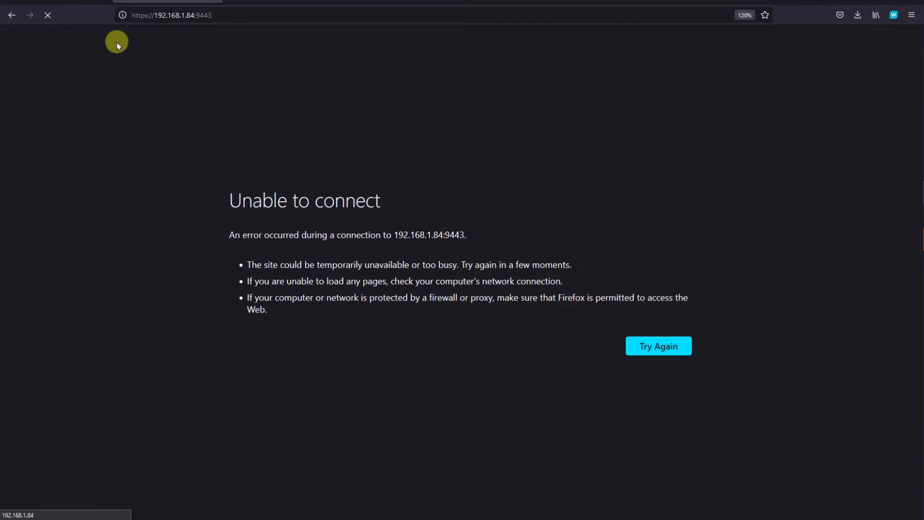
click(197, 16)
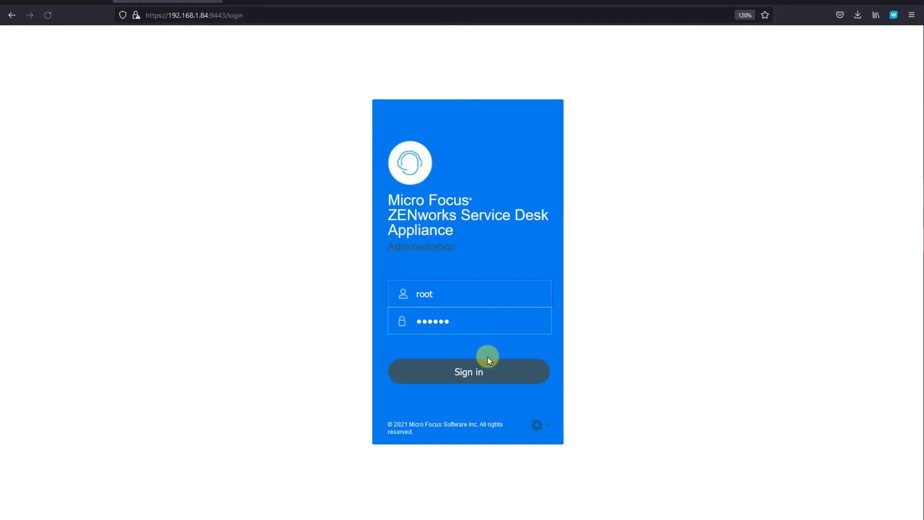
click(483, 375)
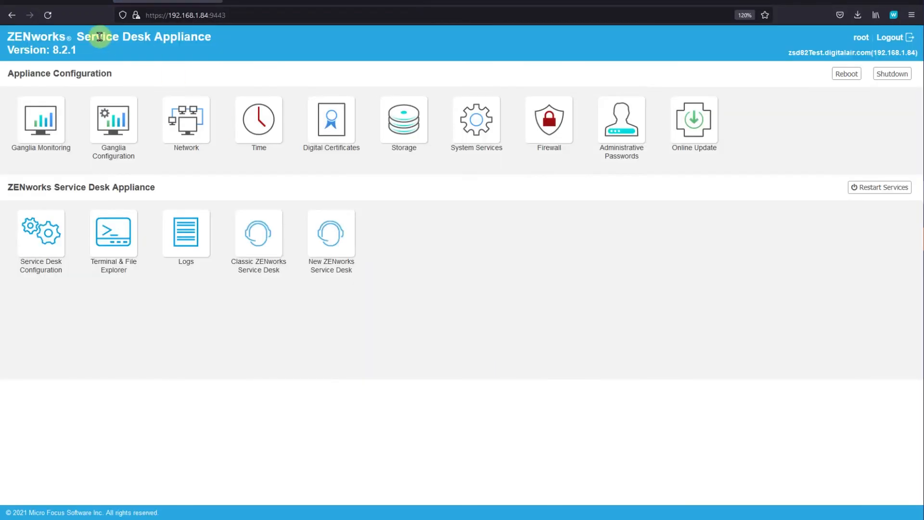
triple_click(85, 47)
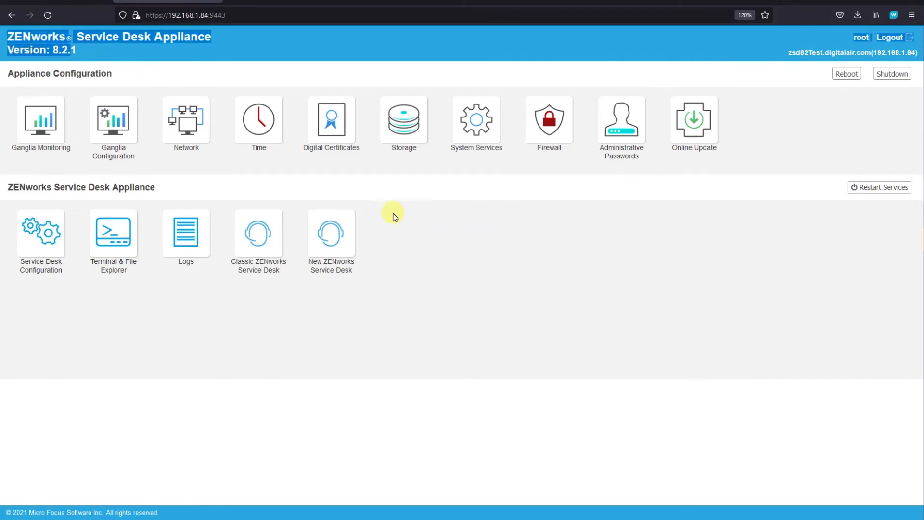
Close Terminal 1 from Terminal & File Explorer, go Home, then return to ESXi
click(114, 241)
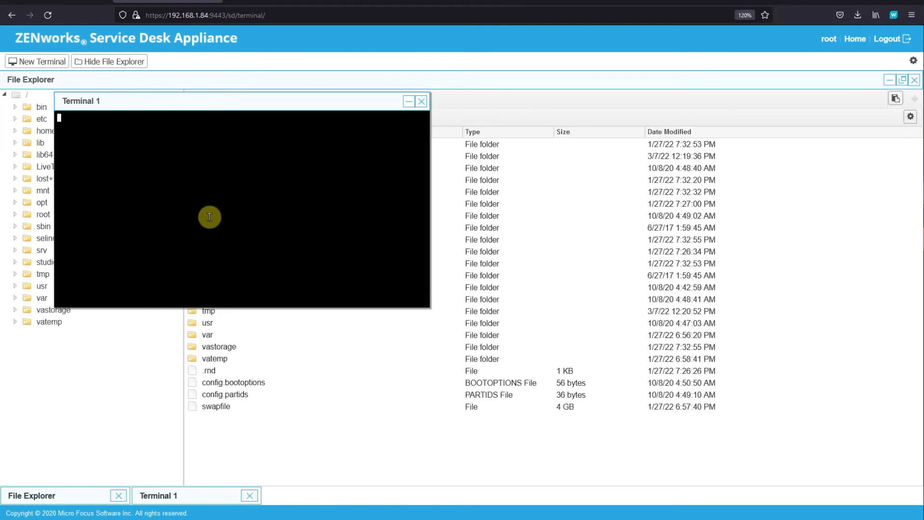
click(421, 101)
click(511, 289)
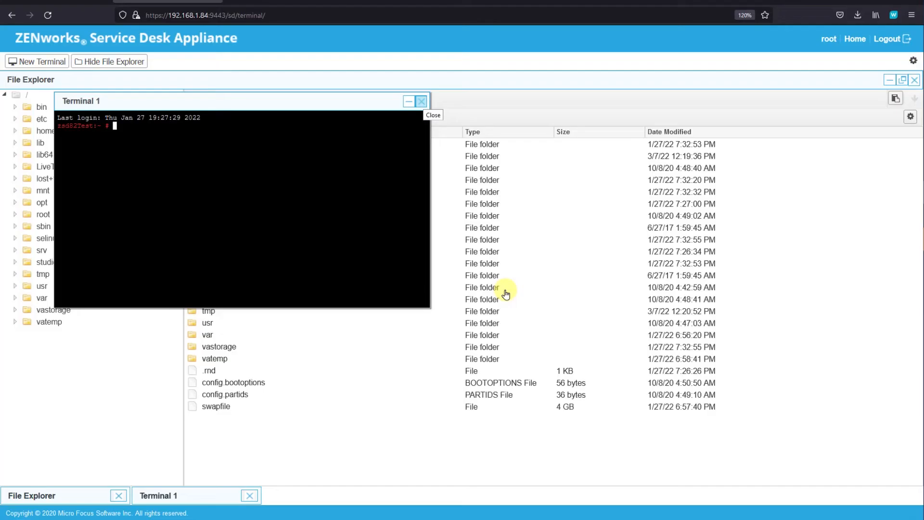
click(850, 39)
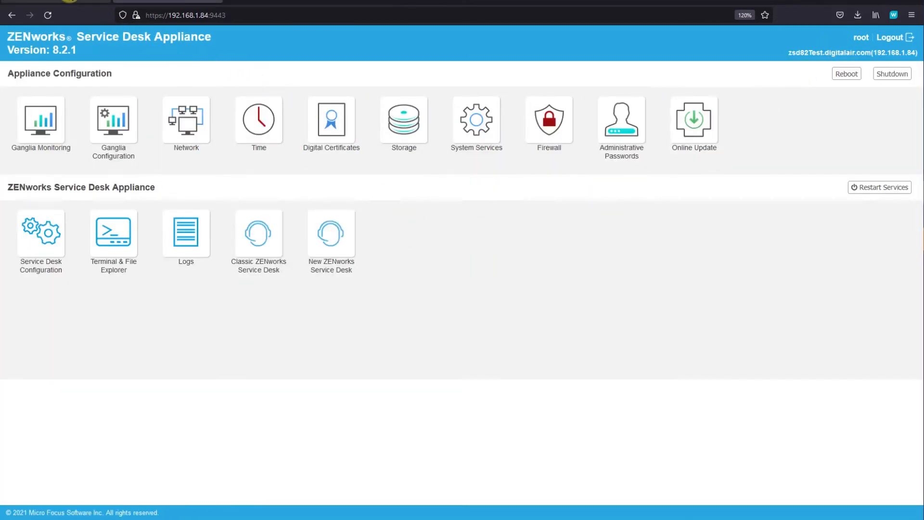
click(56, 4)
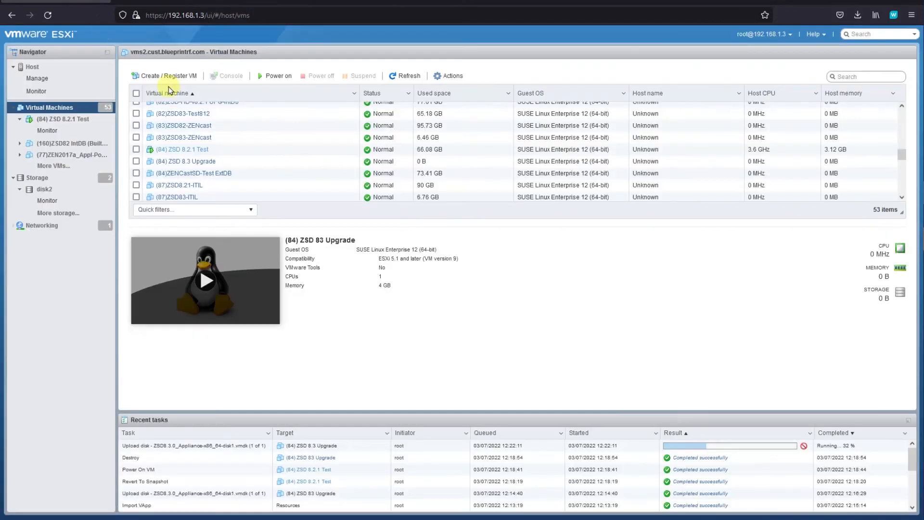
Log in as root on the (84) ZSD 8.2.1 Test console and cd to /tmp
click(71, 118)
click(217, 138)
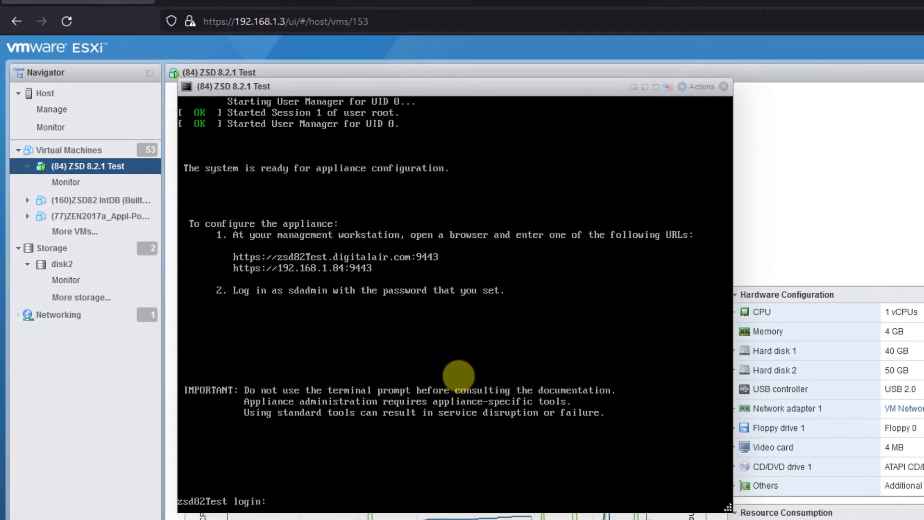
text(root)
key(Return)
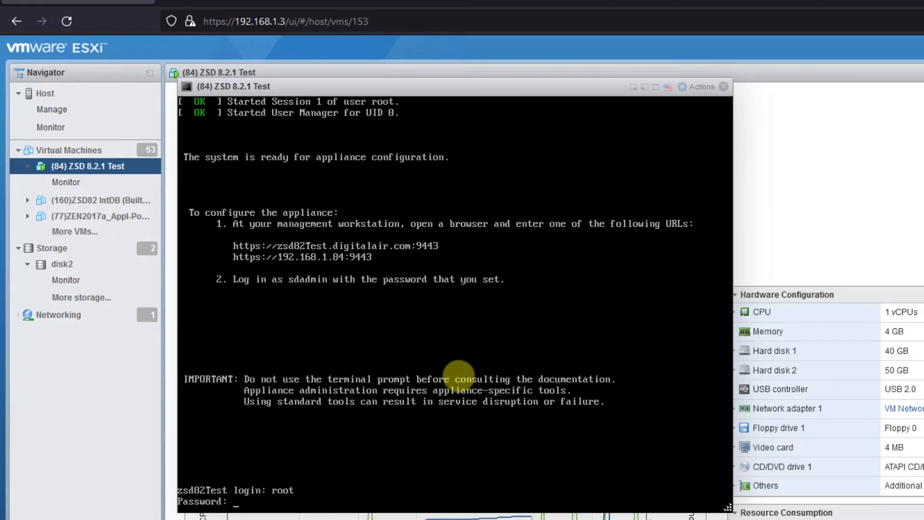
key(Return)
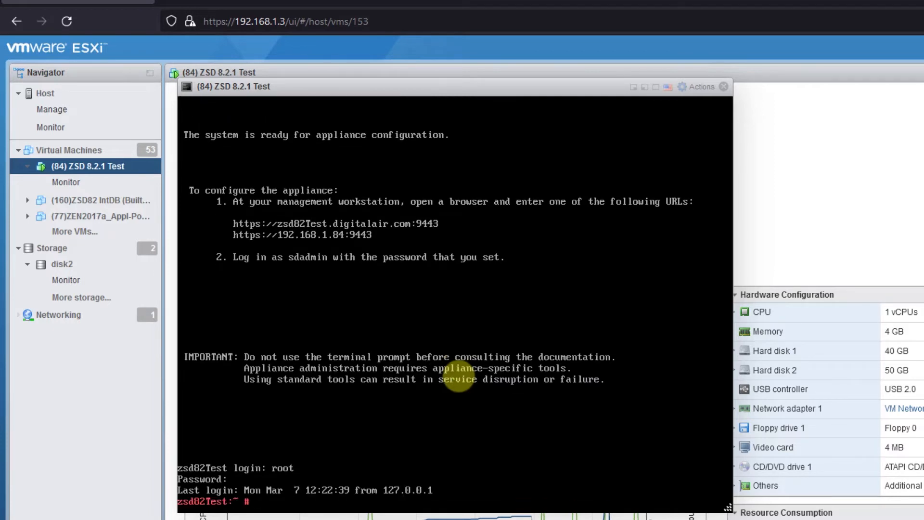
text(cd /tmp)
key(Return)
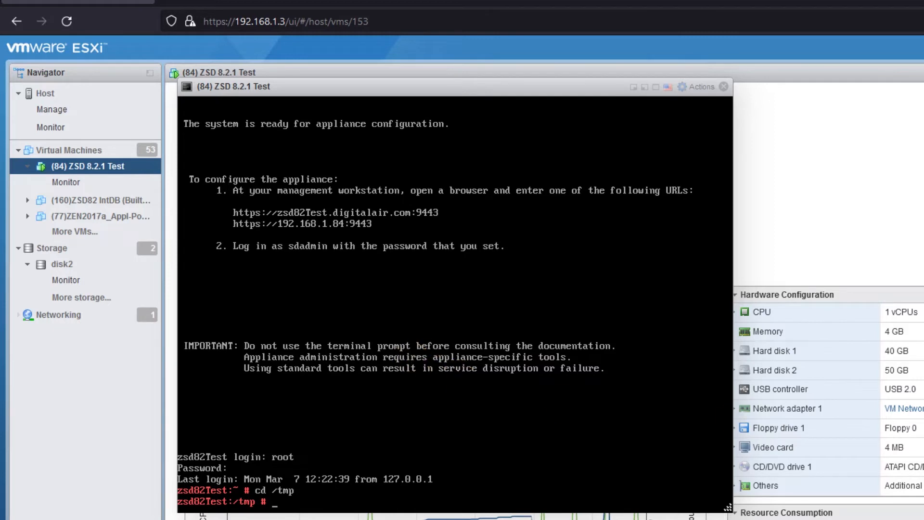
key(alt+Tab)
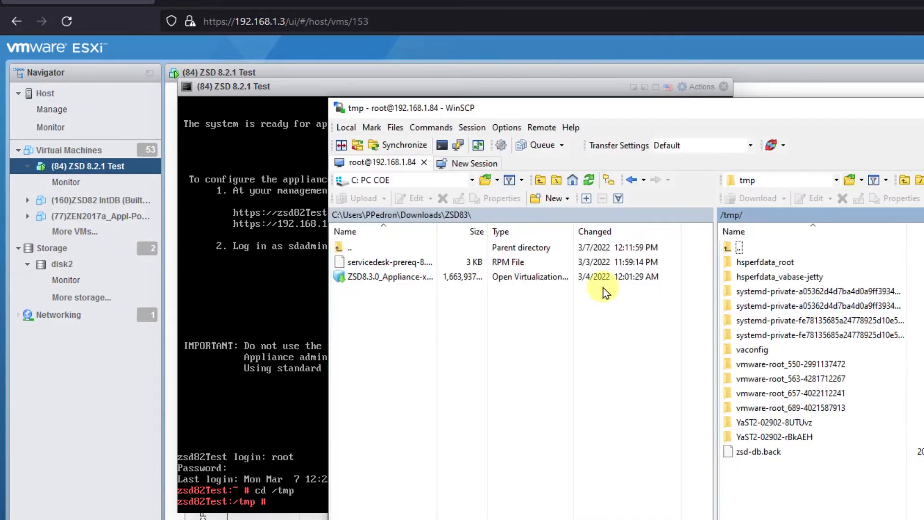
Upload servicedesk-prereq-8.3.0-0.noarch.rpm to /tmp on the appliance through WinSCP
click(371, 262)
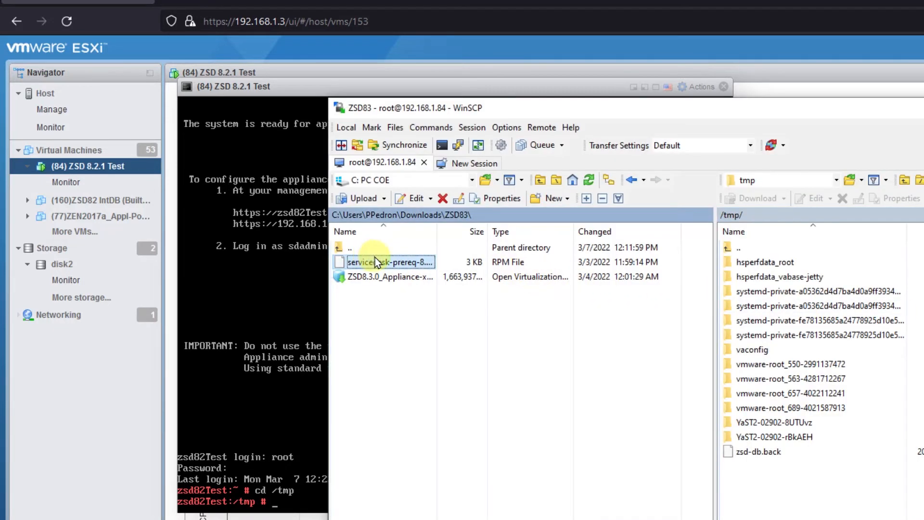
right_click(411, 261)
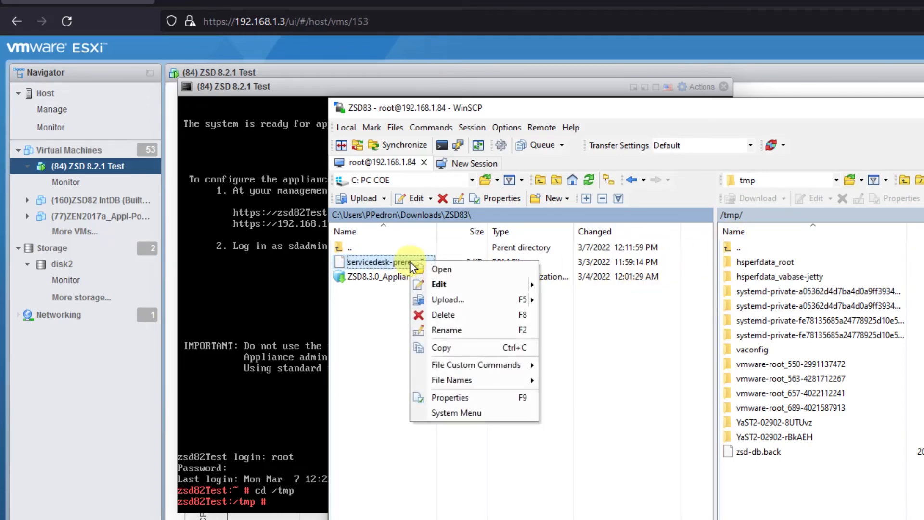
click(447, 299)
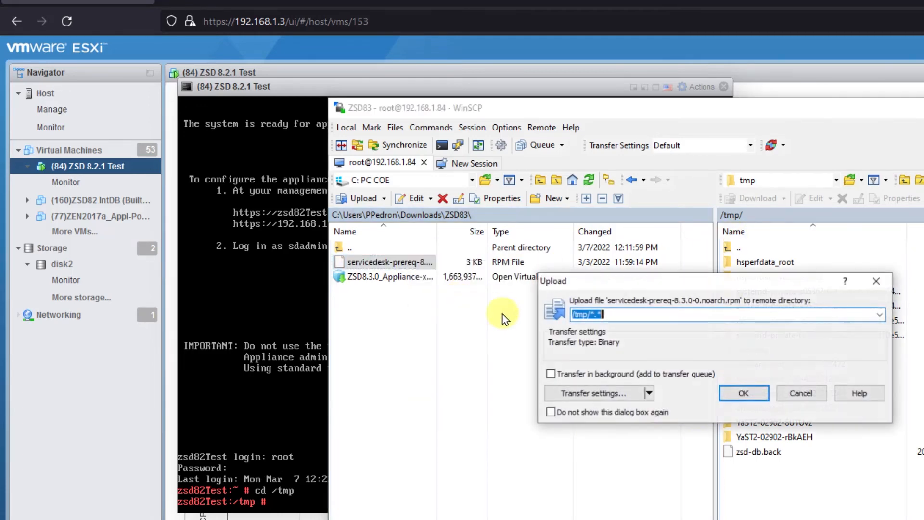
click(744, 393)
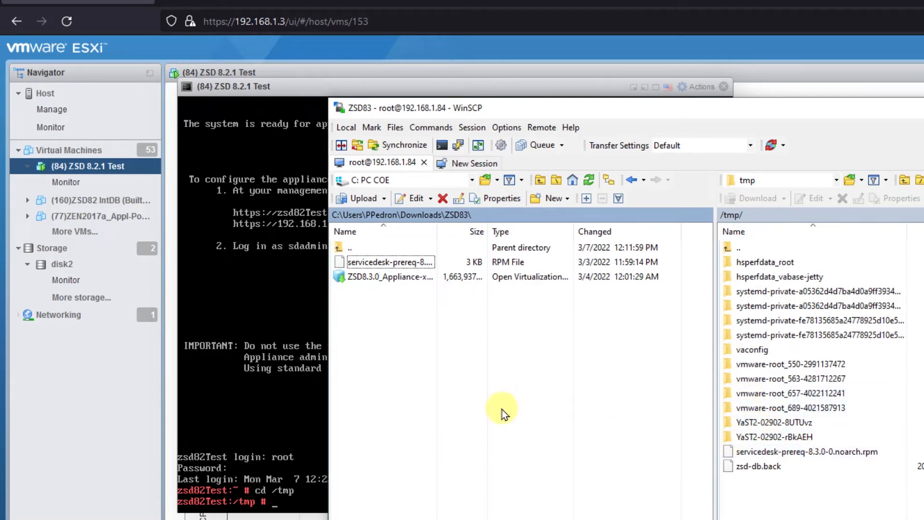
click(301, 392)
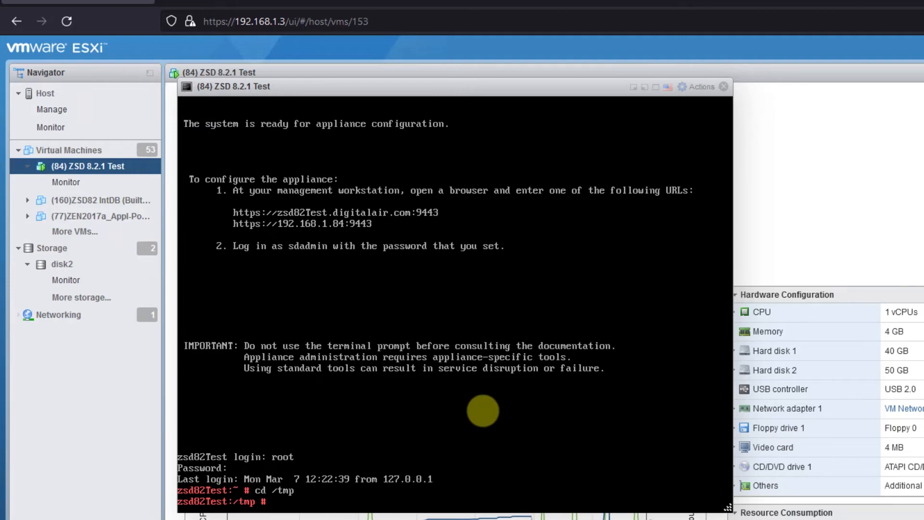
Install servicedesk-prereq-8.3.0-0.noarch.rpm with rpm -ihv in the appliance console
text(rpm -ihv serv)
key(Tab)
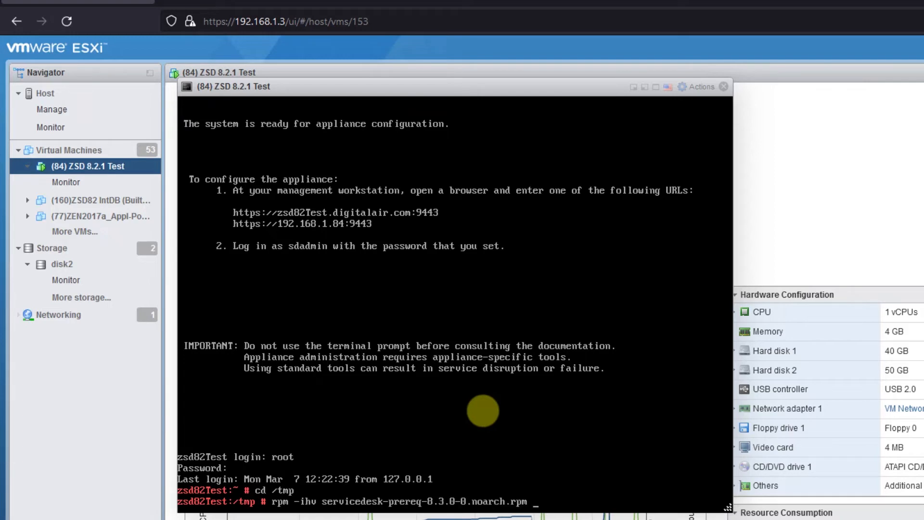
key(Return)
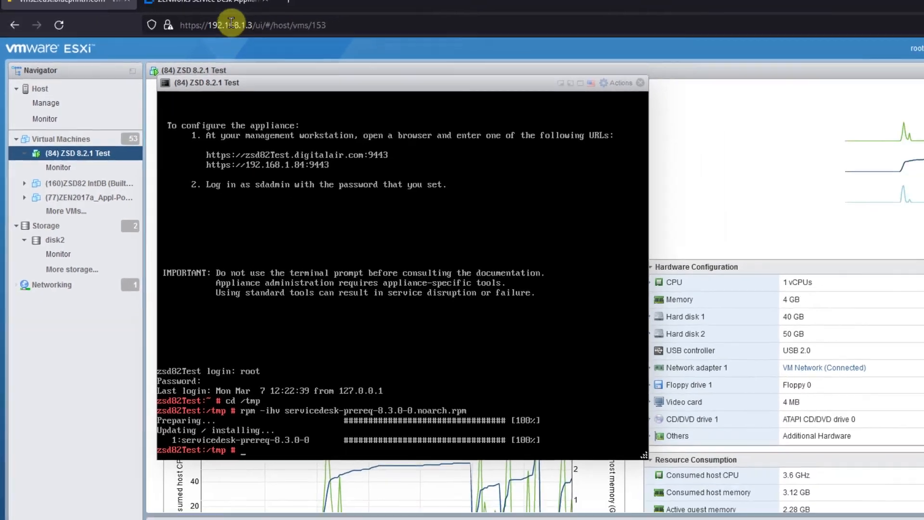
click(177, 11)
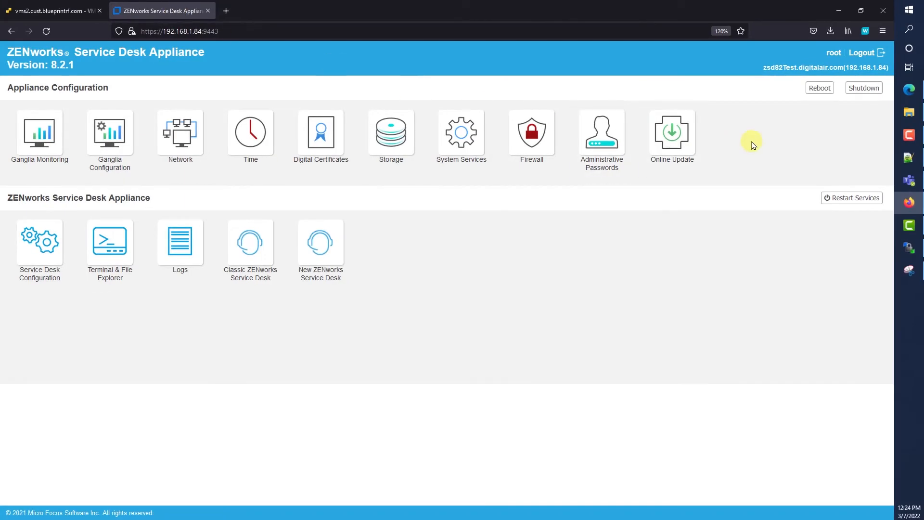
Shut down the 8.2.1 appliance from its administration page and return to ESXi
click(861, 95)
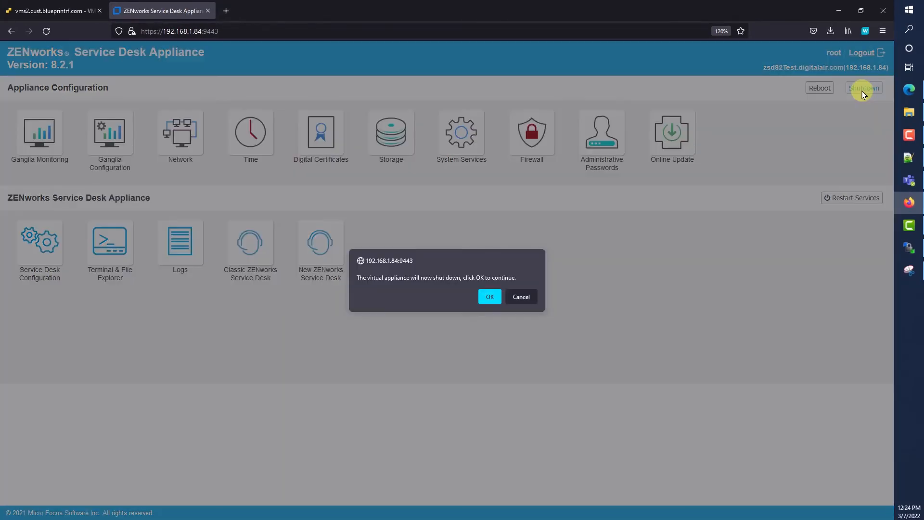
click(489, 300)
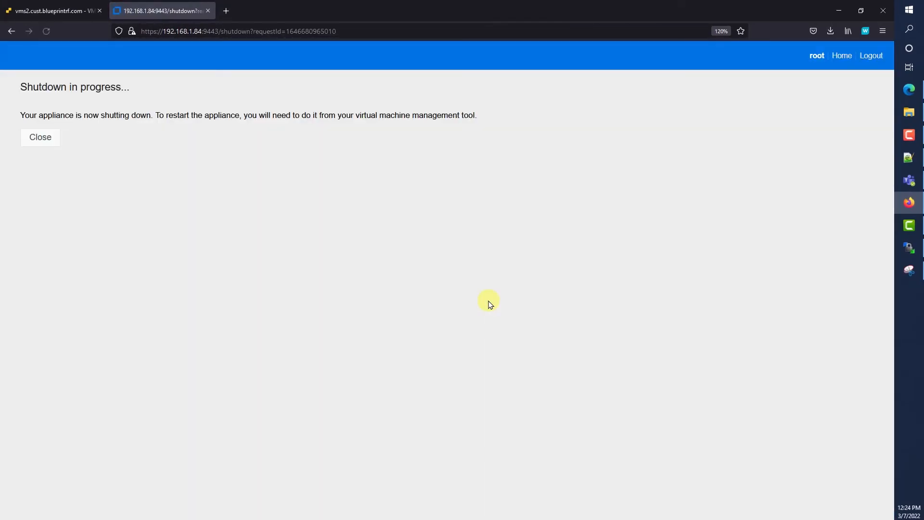
click(69, 11)
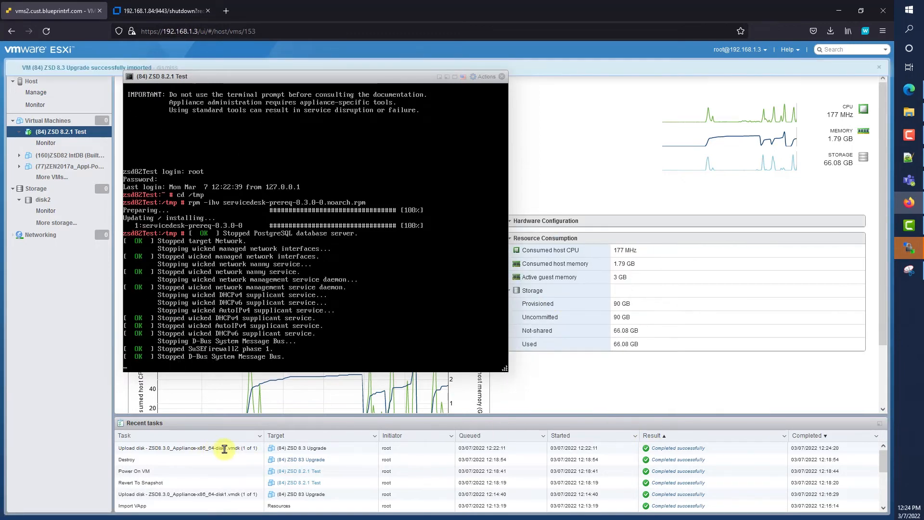
Close the ZSD 8.2.1 Test console and briefly expand Hard disk 2 to view its backing file
drag(165, 448, 192, 446)
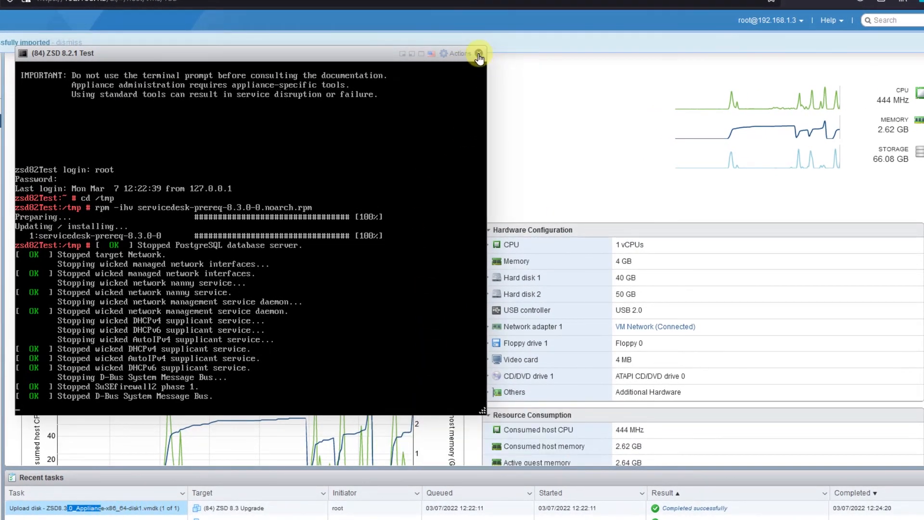
click(479, 53)
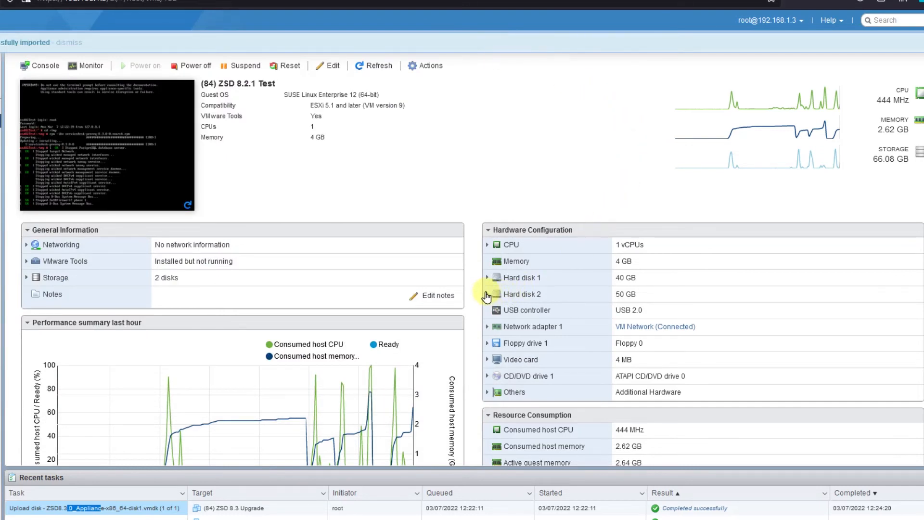
click(487, 294)
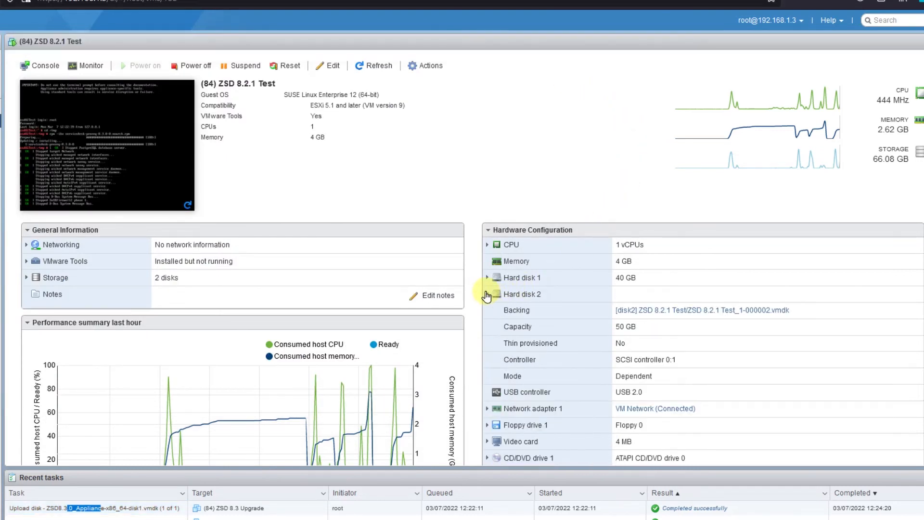
click(486, 294)
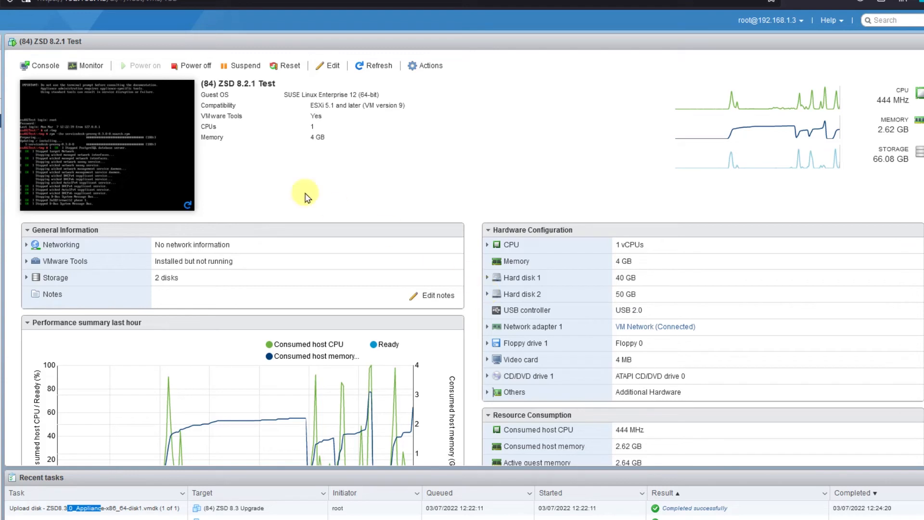
Snapshot ZSD 8.2.1 Test as '(84) ZSD 8.2.1 Before Upgrade' with description 'Prereq Run'
click(424, 66)
mouse_move(458, 127)
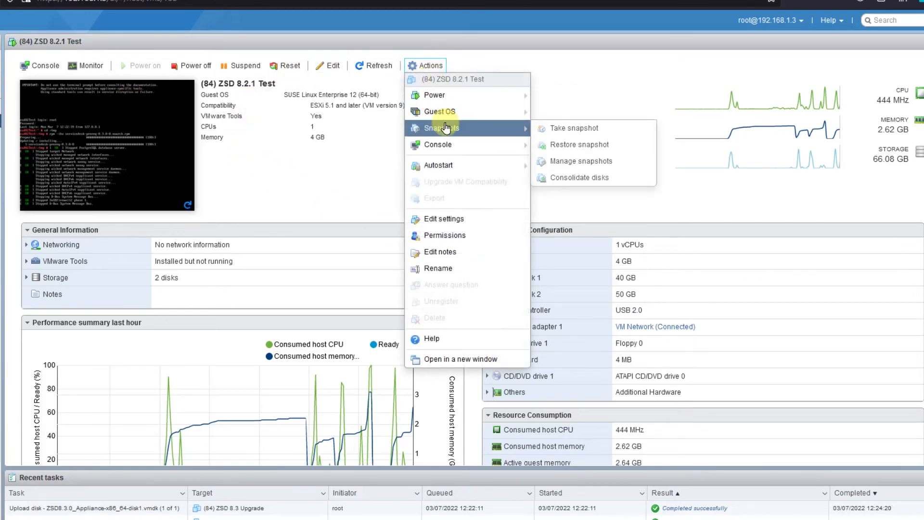
click(556, 129)
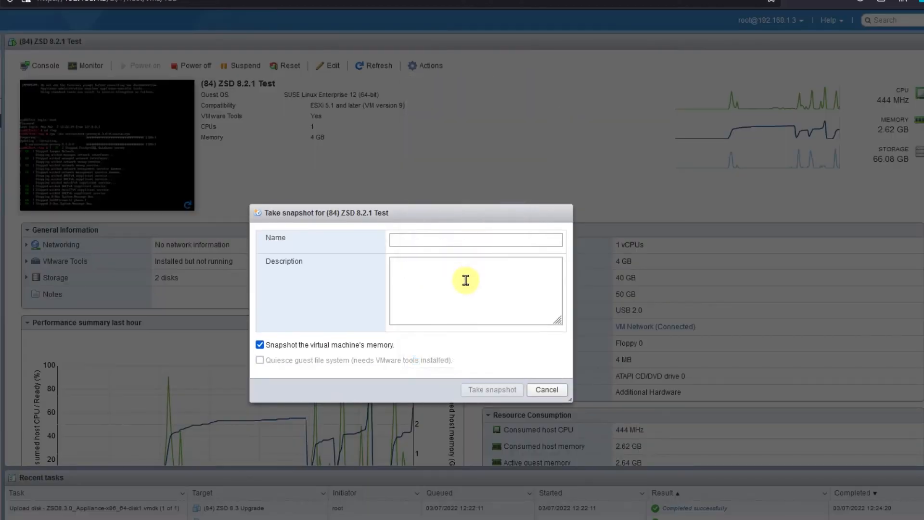
click(435, 238)
text((8)
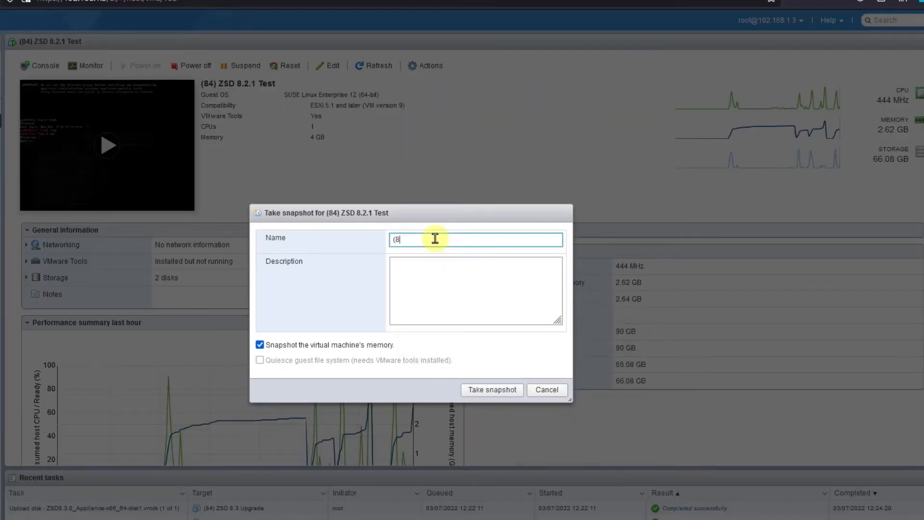
text(4) )
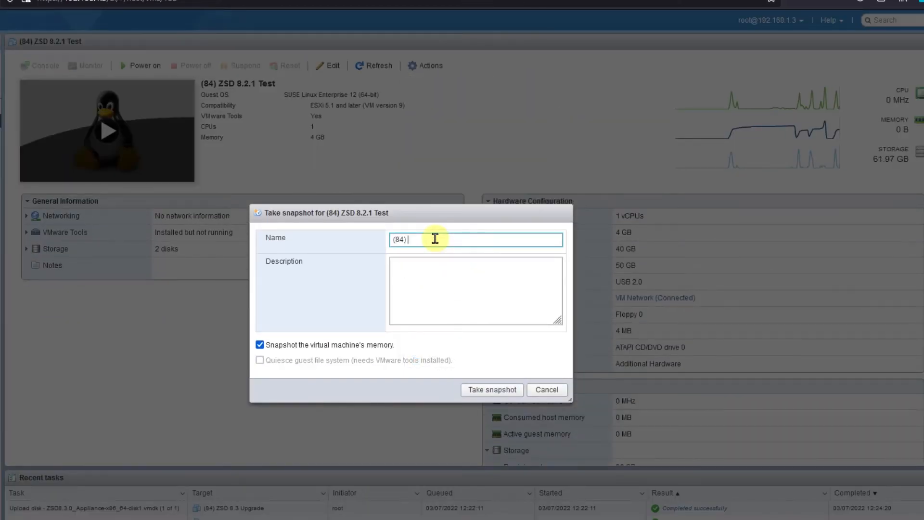
text(ZSD 8.2.1 Before Upga)
text(de)
key(Left)
key(Left)
key(Left)
text(r)
click(419, 269)
text(Prer)
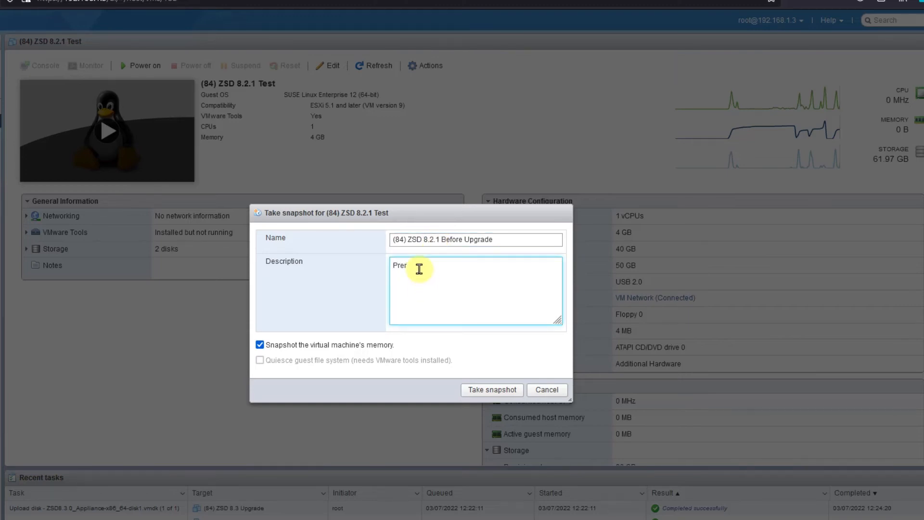
text(equisn)
click(487, 391)
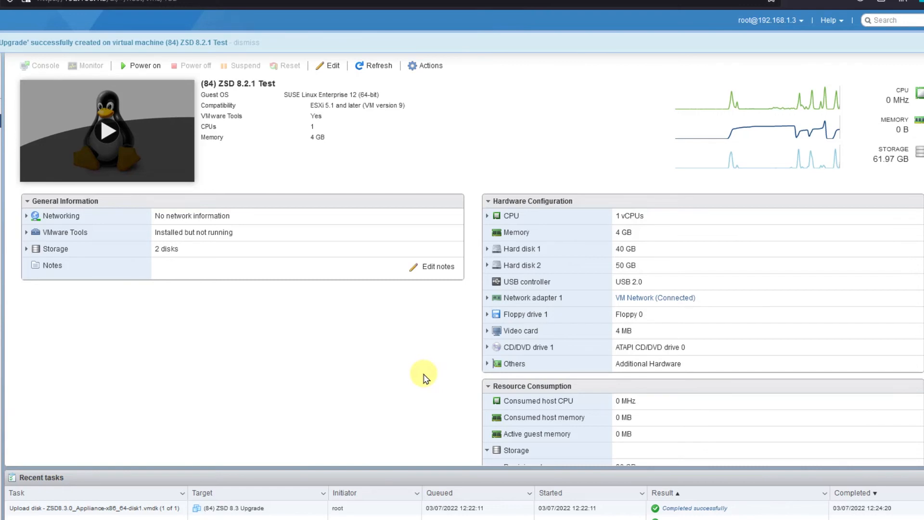
In the datastore browser, open disk2's ZSD 8.2.1 Test folder and select ZSD 8.2.1 Test_1-000002.vmdk
click(487, 266)
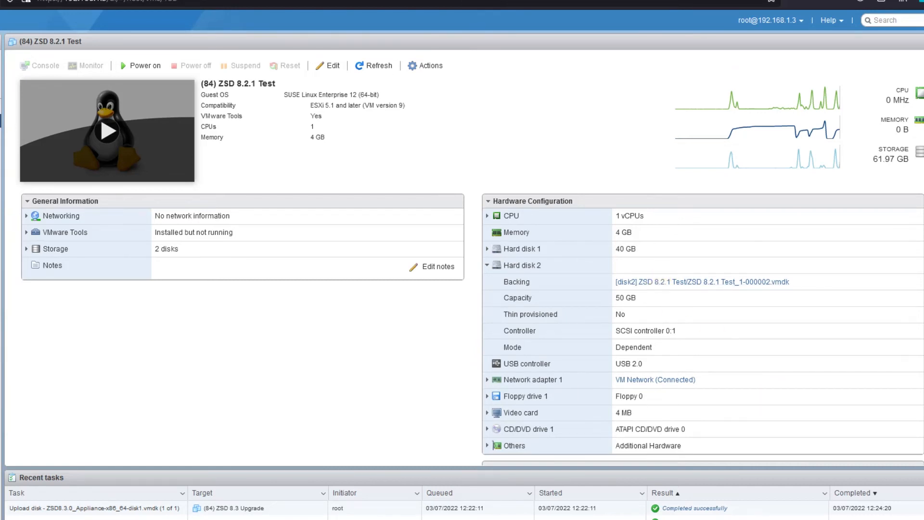
drag(736, 102, 785, 128)
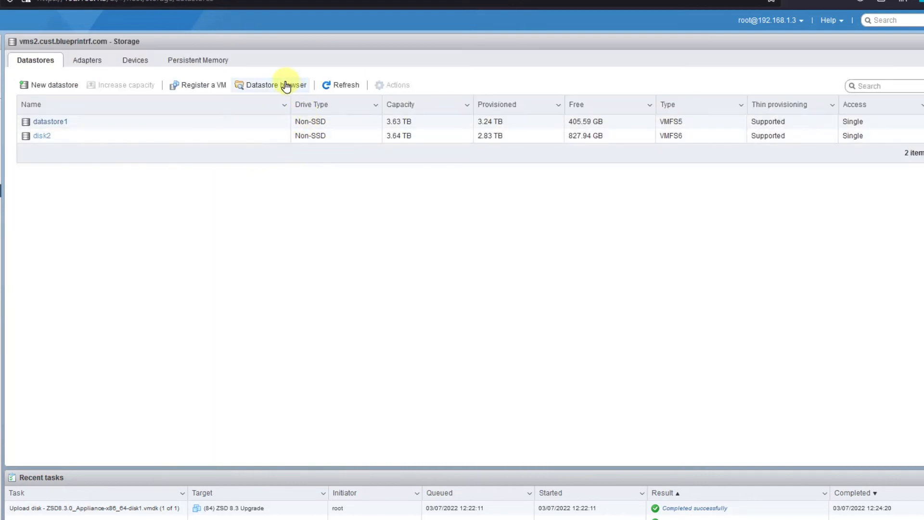
click(282, 87)
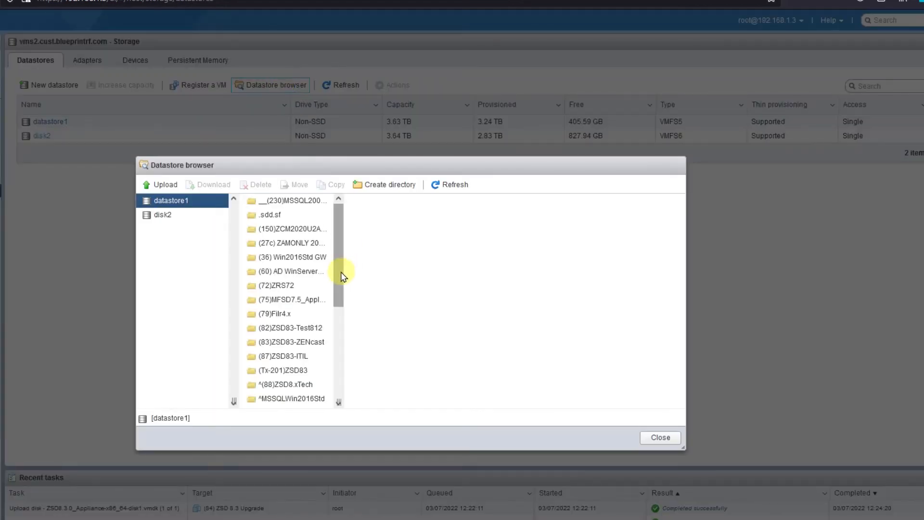
click(183, 216)
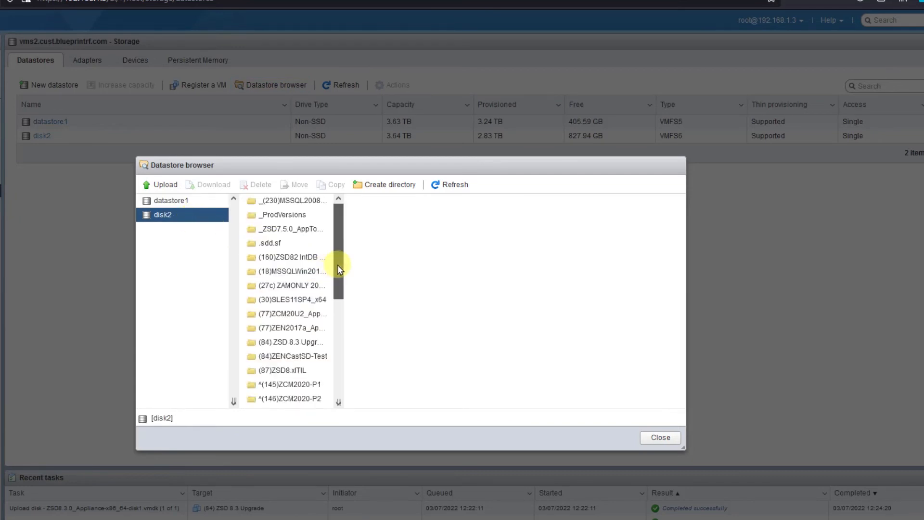
drag(337, 264, 345, 404)
click(296, 359)
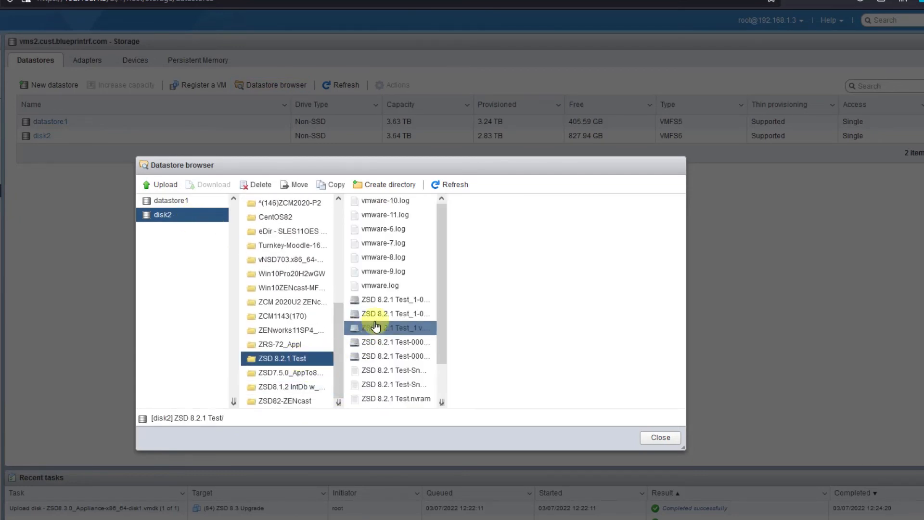
click(389, 305)
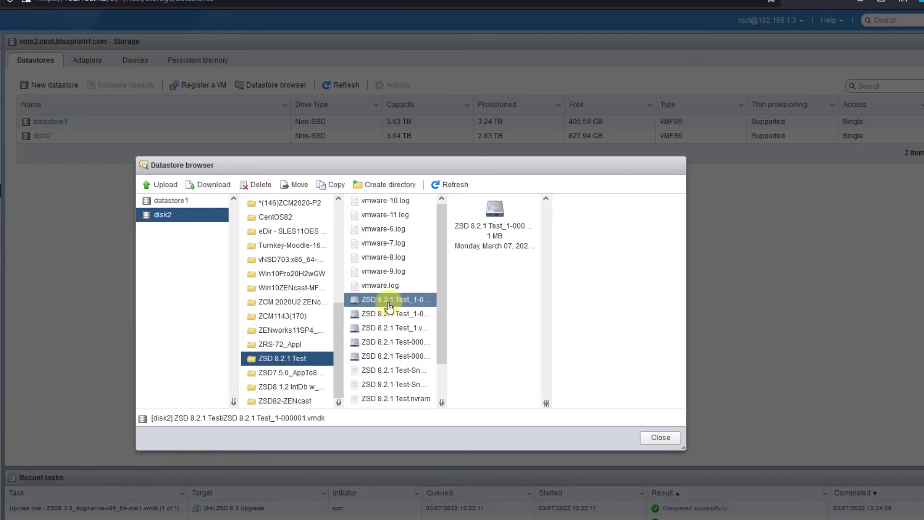
click(385, 313)
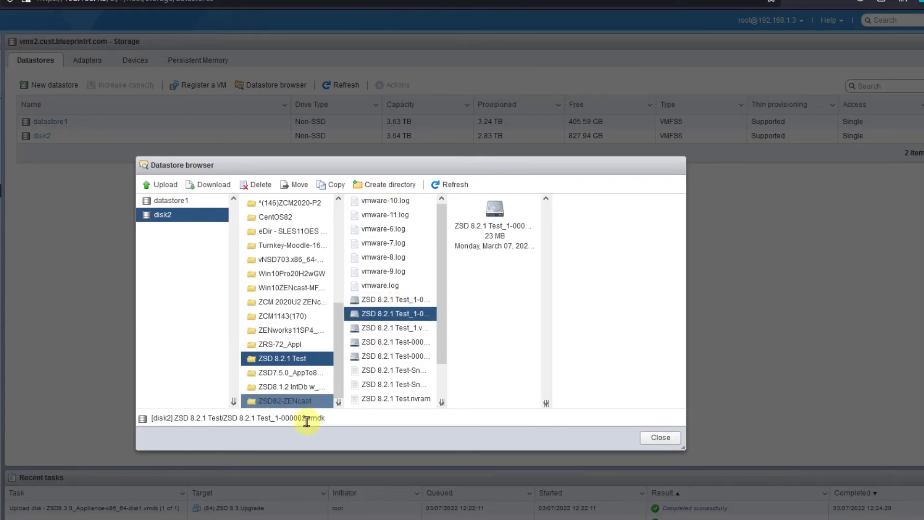
drag(278, 417, 317, 417)
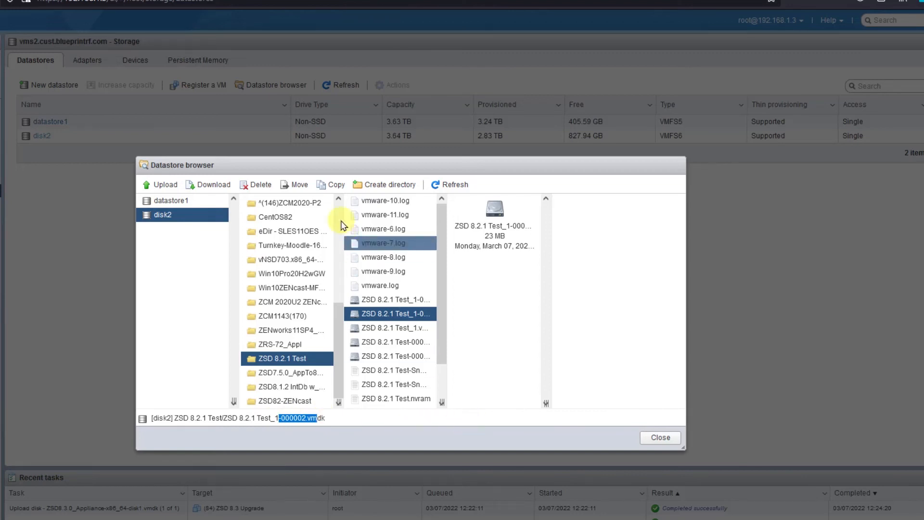
Copy ZSD 8.2.1 Test_1-000002.vmdk into disk2's (84) ZSD 8.3 Upgrade folder, then close the browser
click(329, 185)
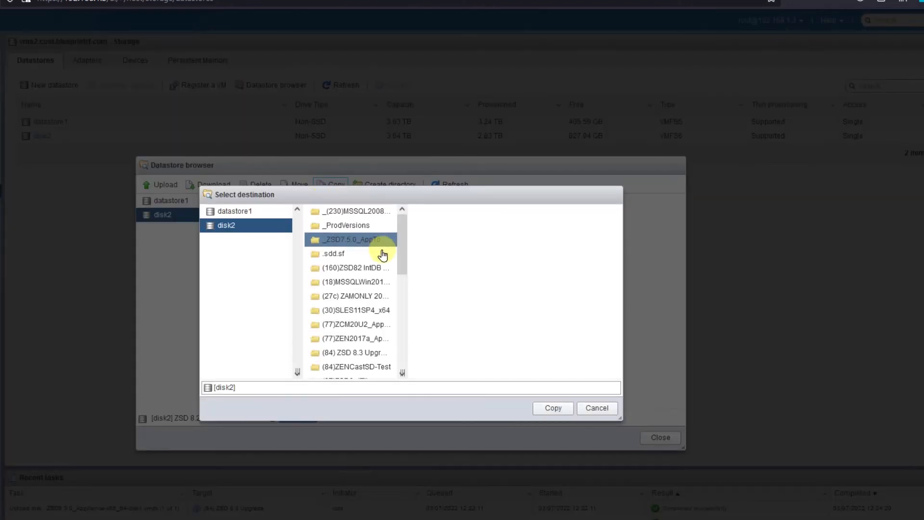
click(375, 352)
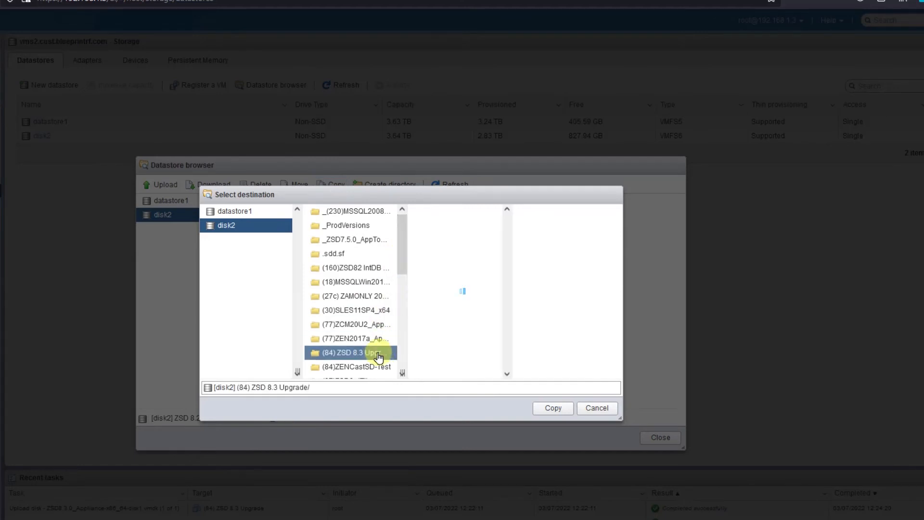
click(553, 409)
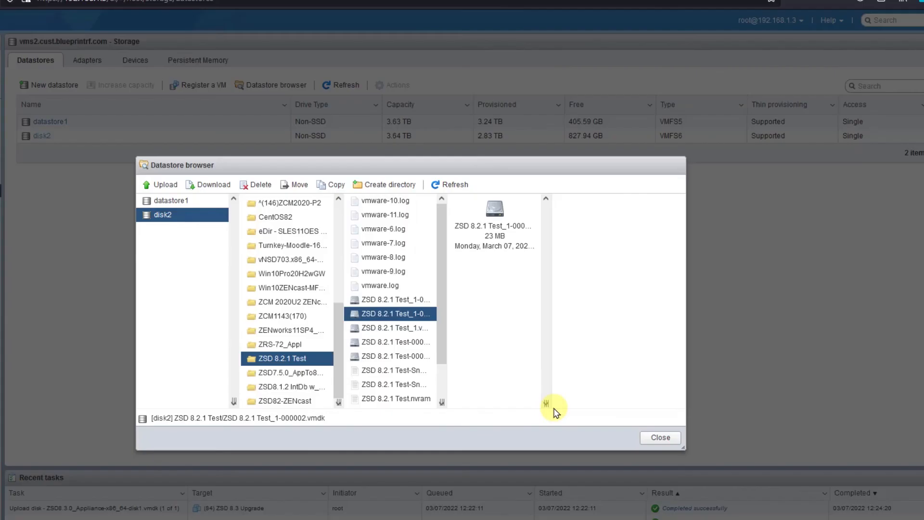
click(658, 438)
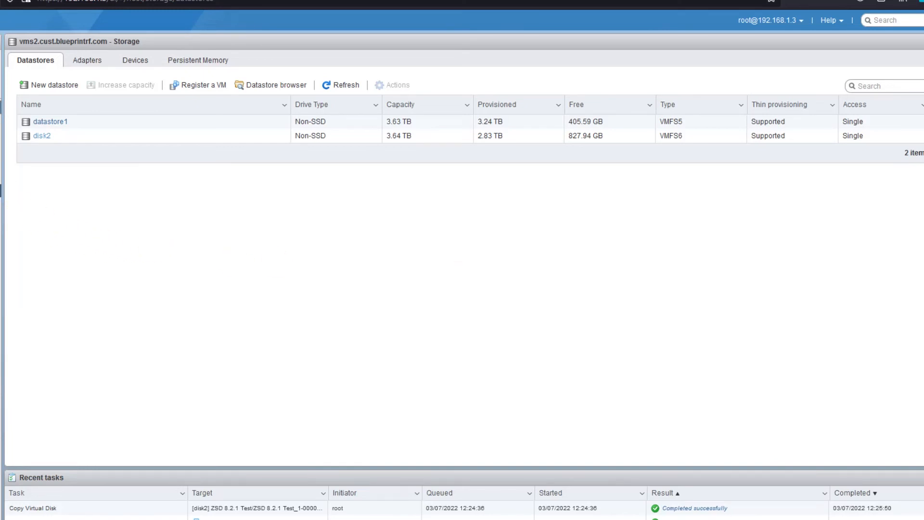
Select the (84) ZSD 8.3 Upgrade VM under Virtual Machines and power it on in a console
click(0, 107)
scroll(259, 203, down, 4)
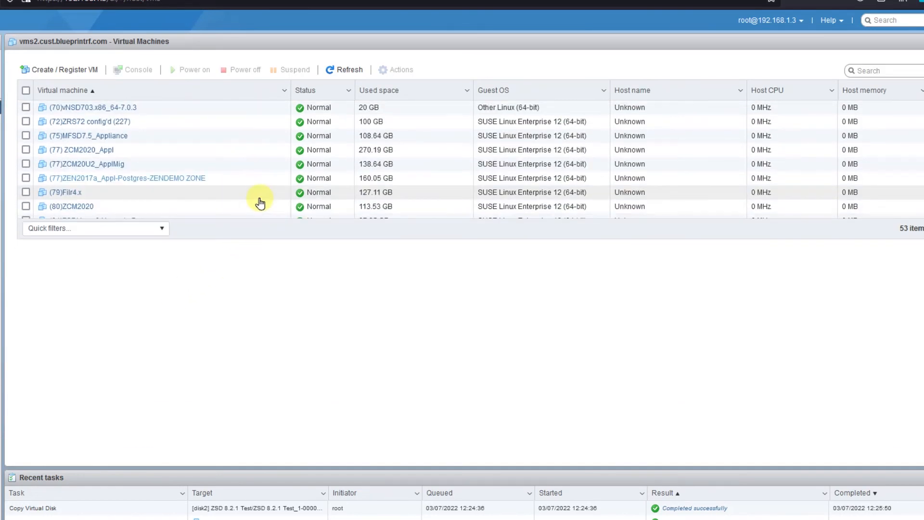
scroll(260, 202, down, 6)
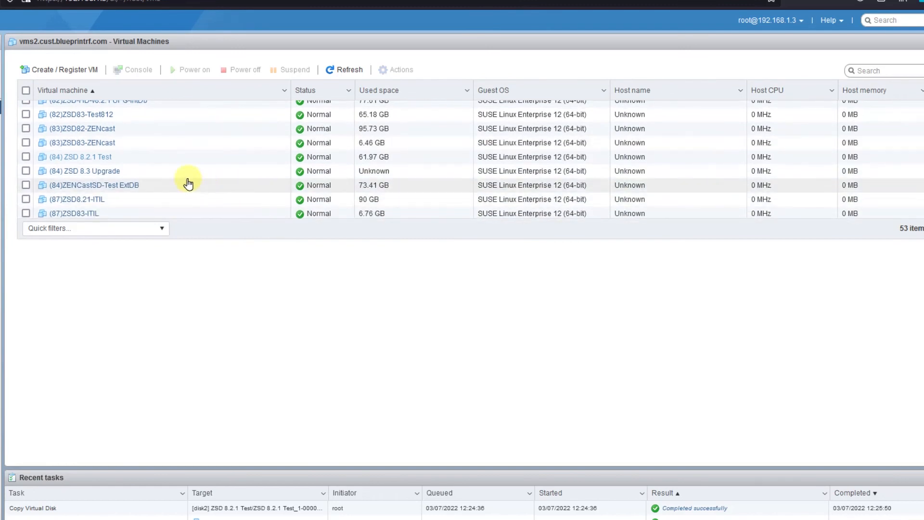
click(111, 172)
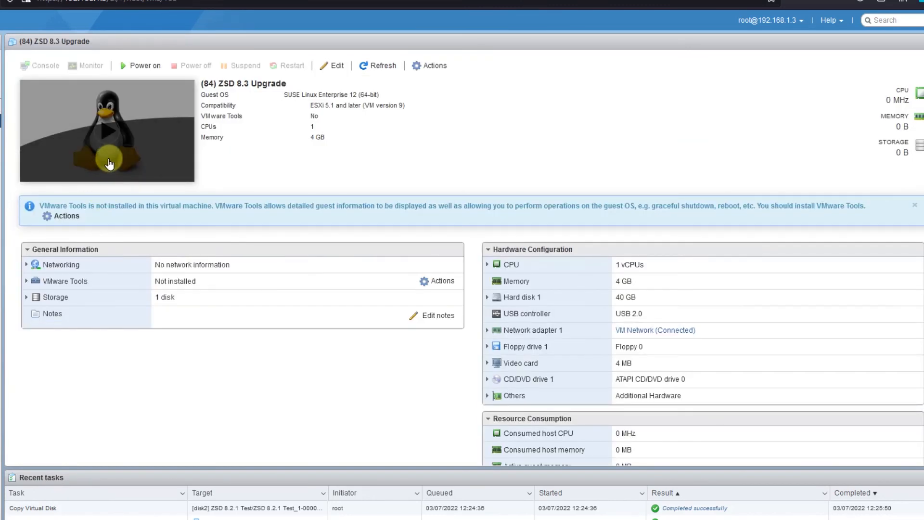
click(109, 163)
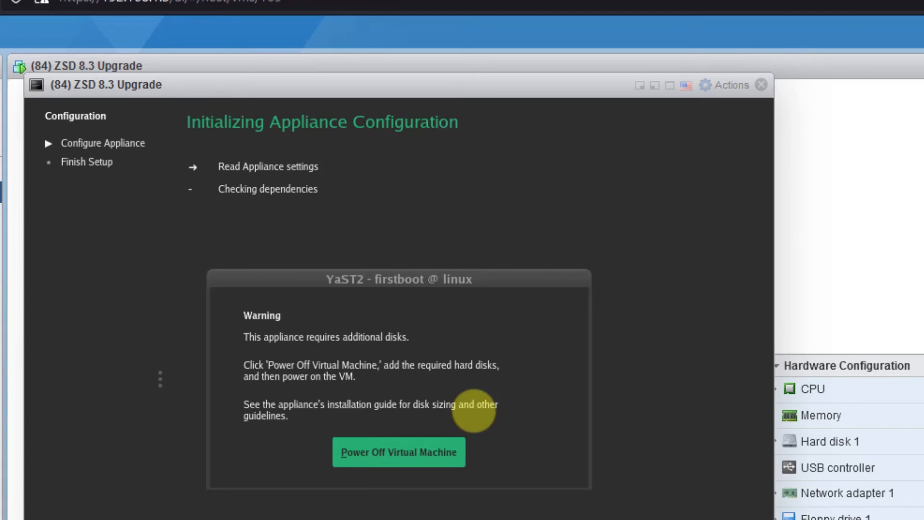
Power off the ZSD 8.3 Upgrade VM from the YaST2 disk warning and close its console
click(415, 454)
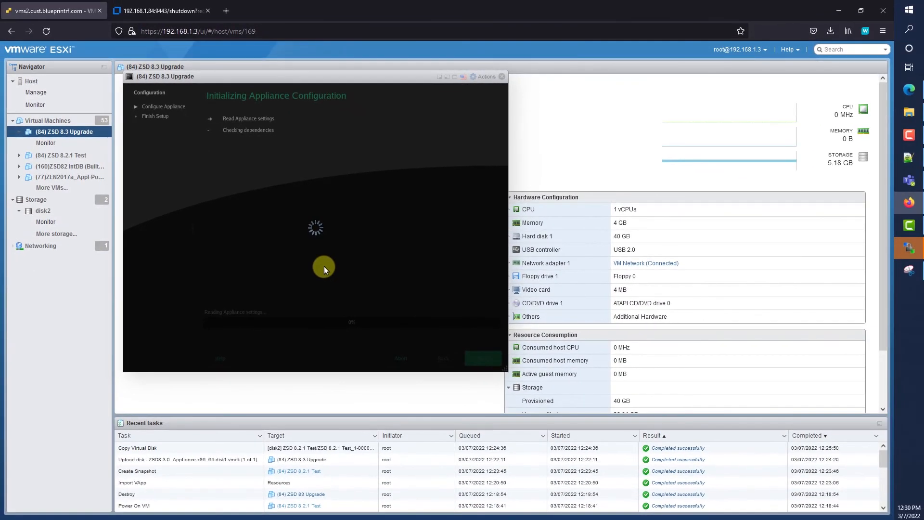
click(501, 76)
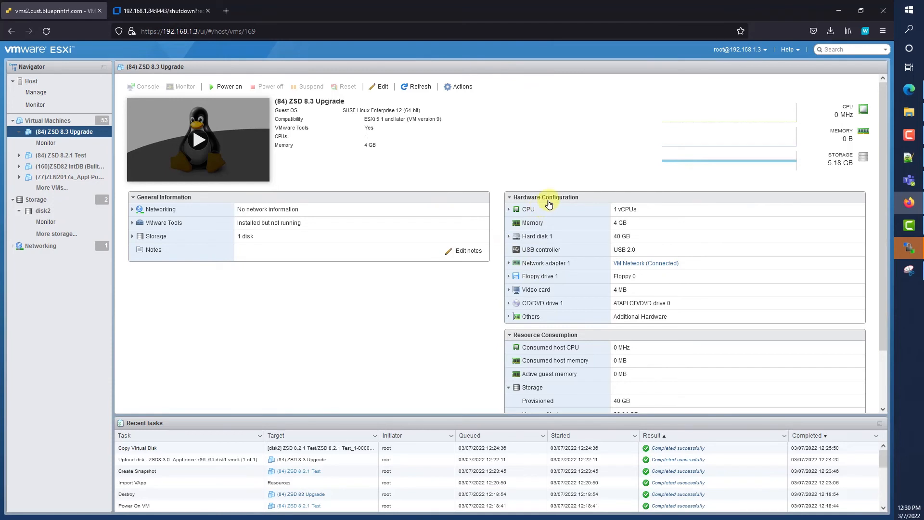
click(452, 88)
Edit the VM's hardware settings to add an existing hard disk from datastore disk2
mouse_move(476, 138)
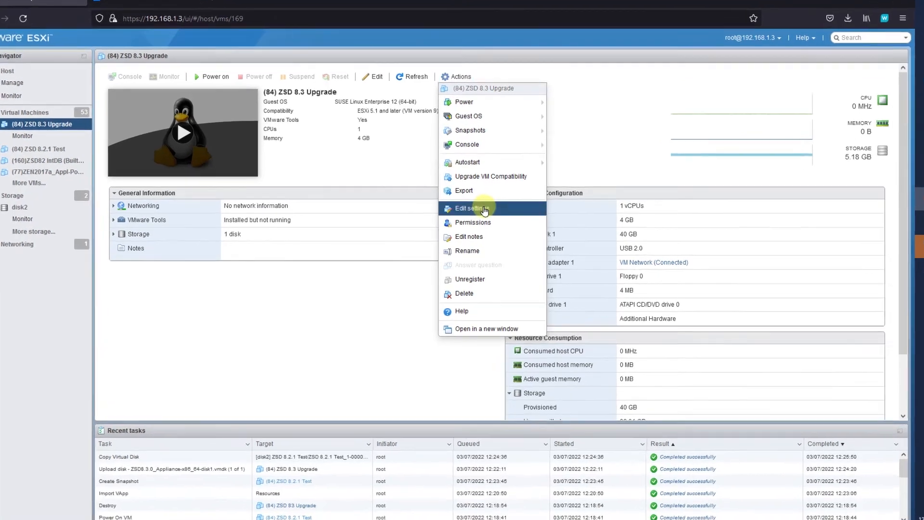
click(484, 209)
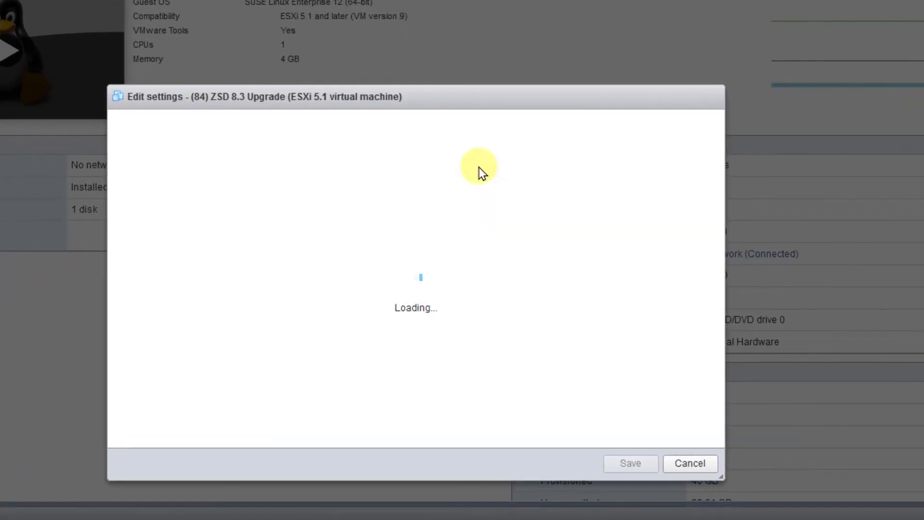
click(173, 160)
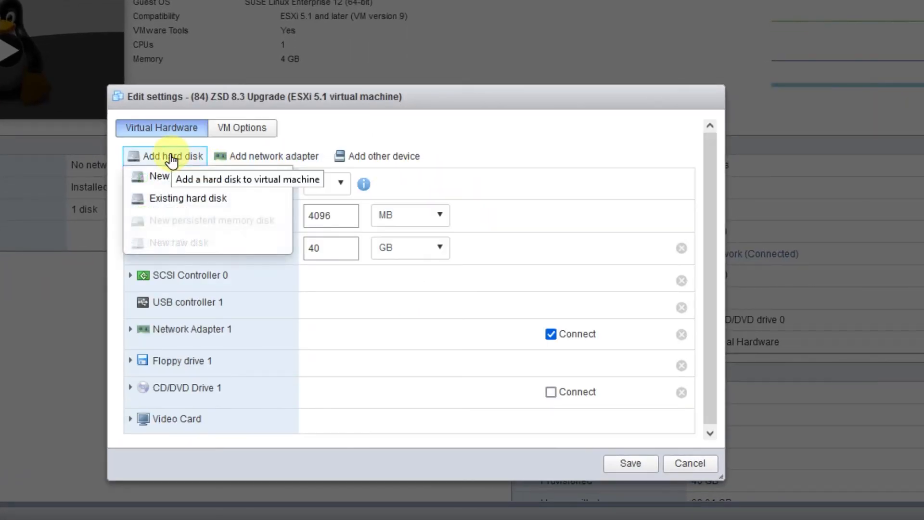
click(177, 198)
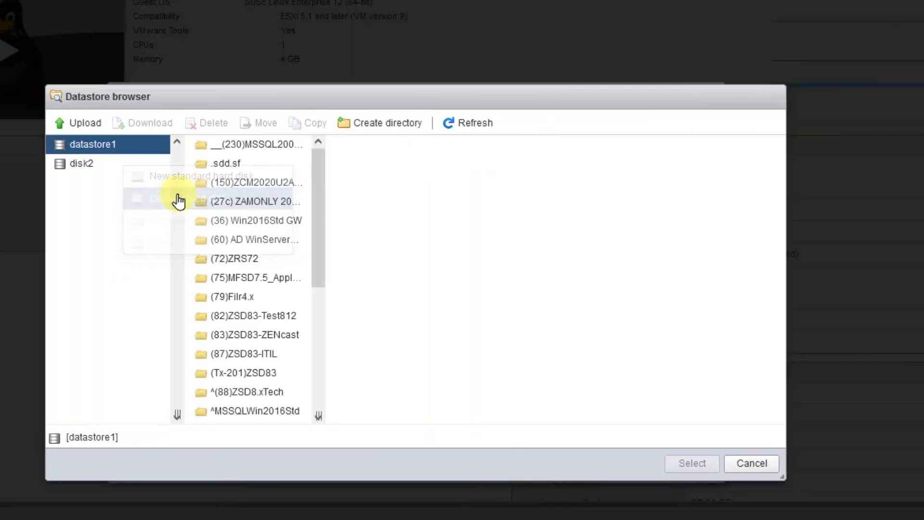
click(120, 168)
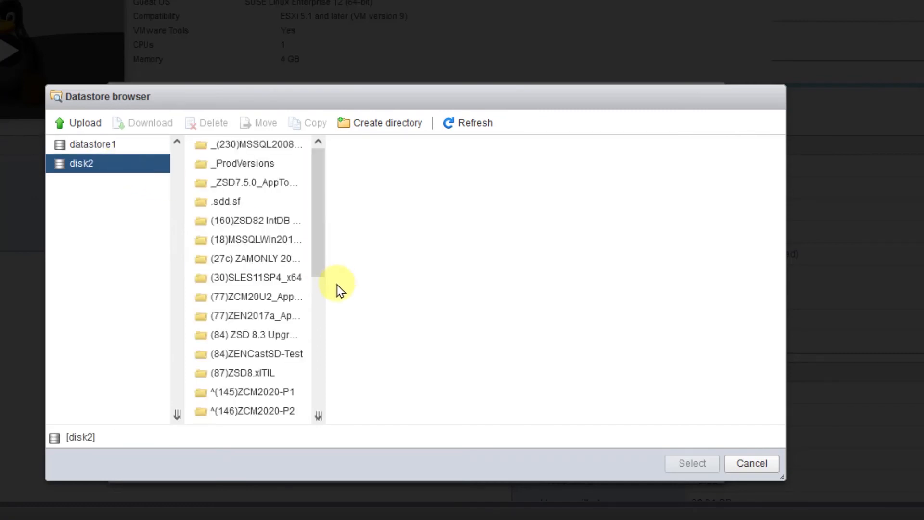
click(320, 341)
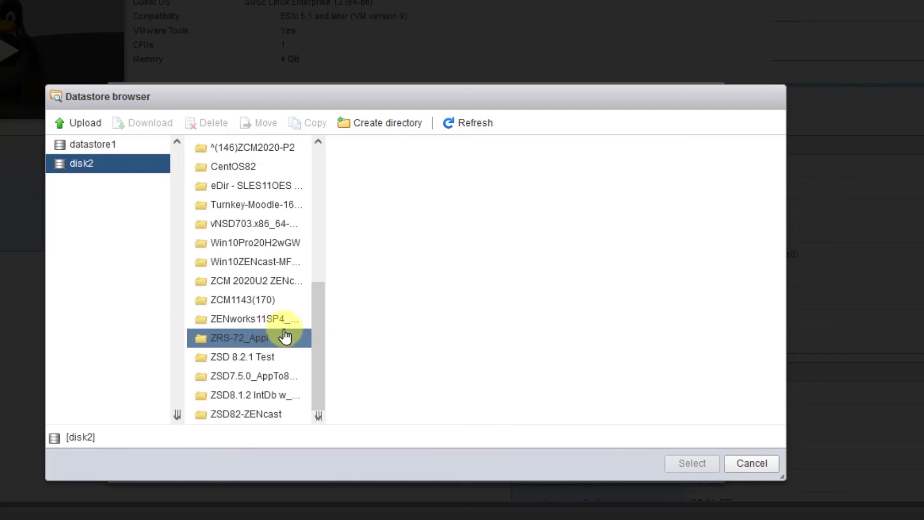
Attach the copied ZSD 8.2.1 Test data disk from the (84) ZSD 8.3 Upgrade folder, save, and open the console
scroll(266, 265, up, 4)
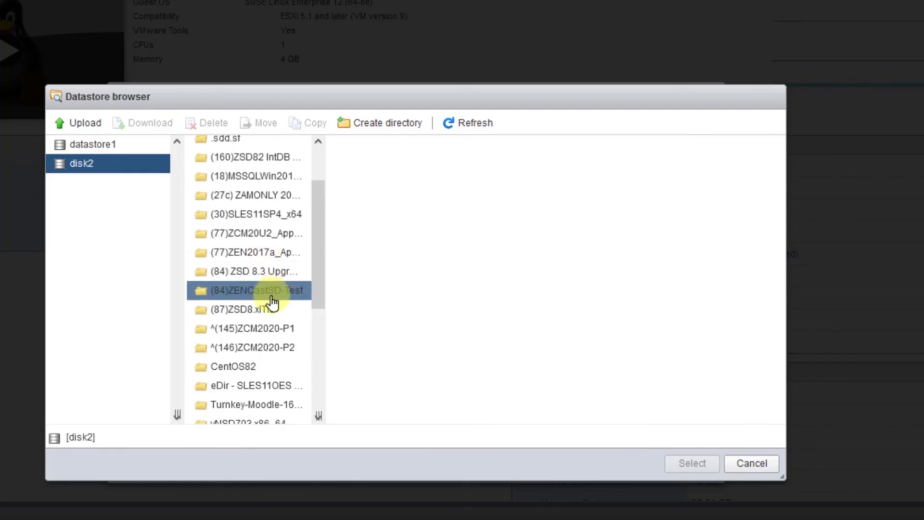
click(264, 272)
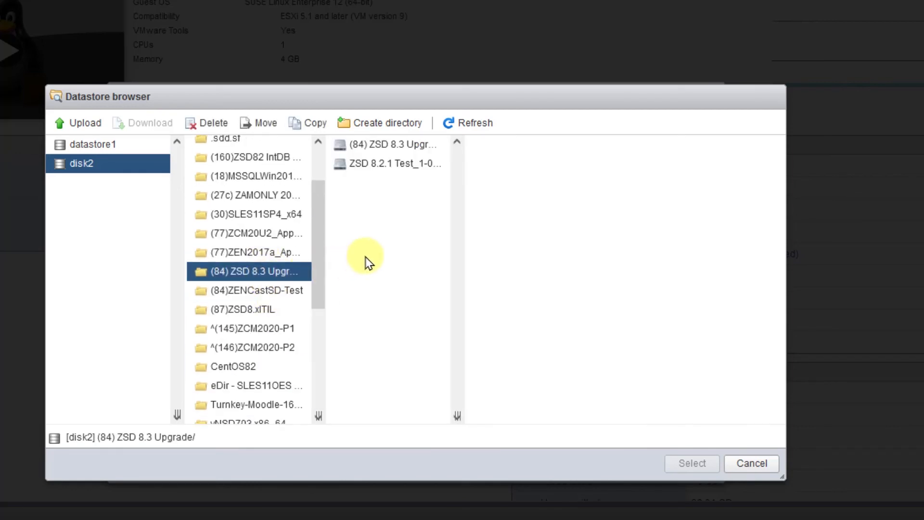
click(390, 164)
click(682, 461)
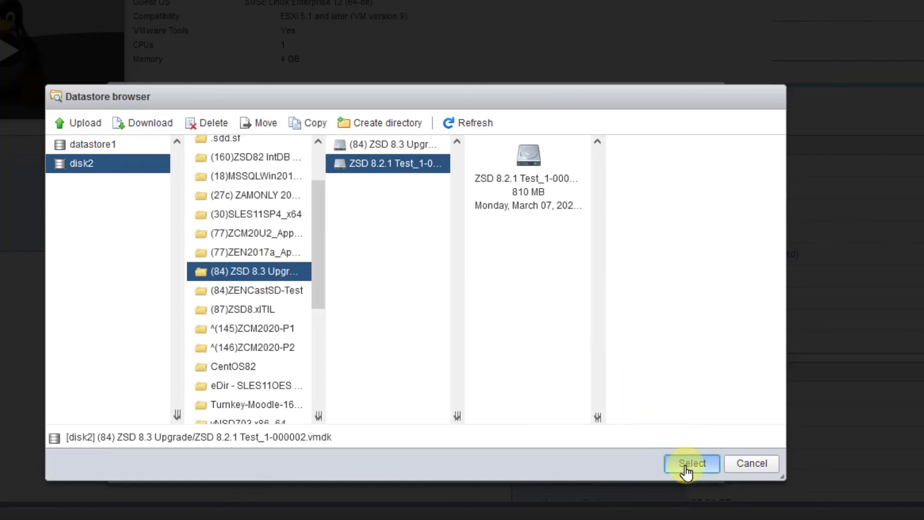
click(633, 474)
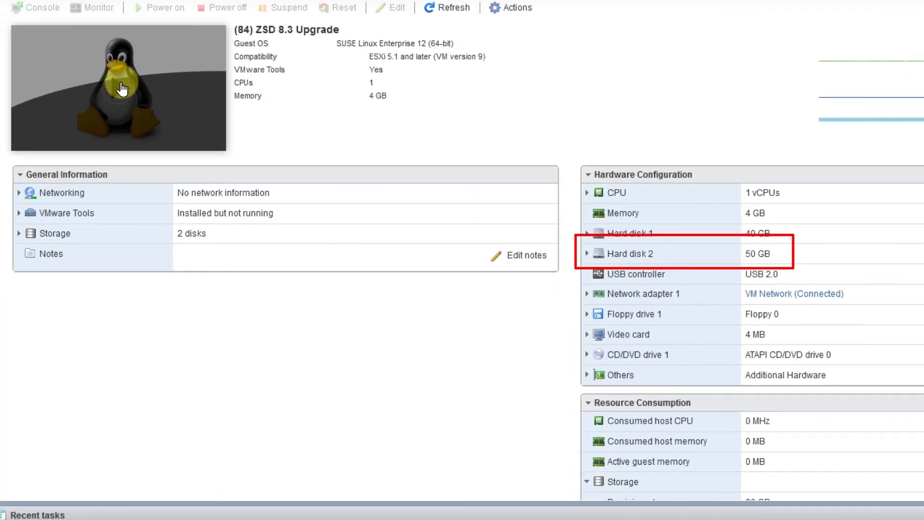
click(122, 89)
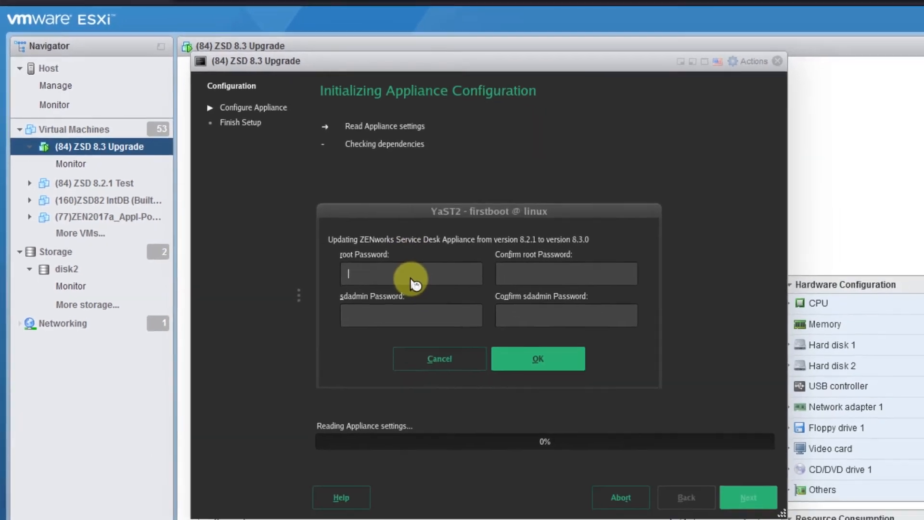
Enter and confirm the root and sdadmin passwords in the YaST2 firstboot dialog and accept them
text(novell)
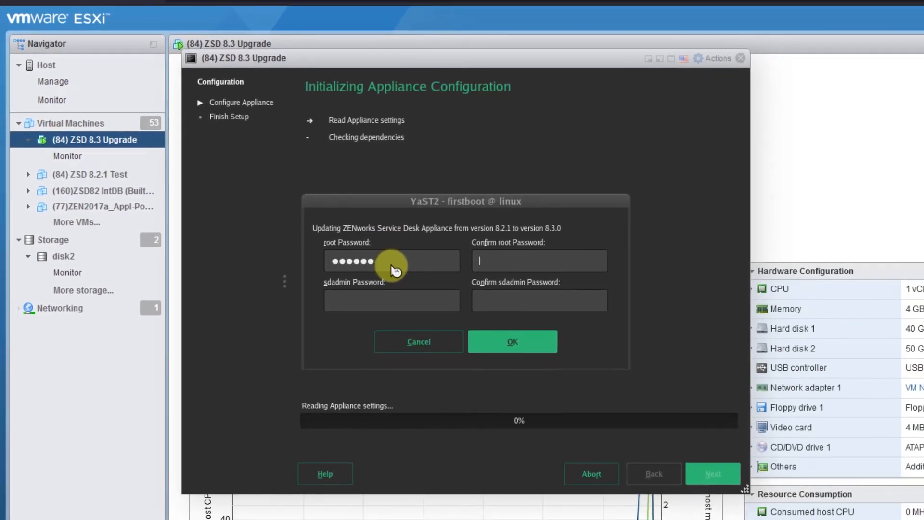
text(novell)
key(Tab)
text(novell)
key(Tab)
text(novell)
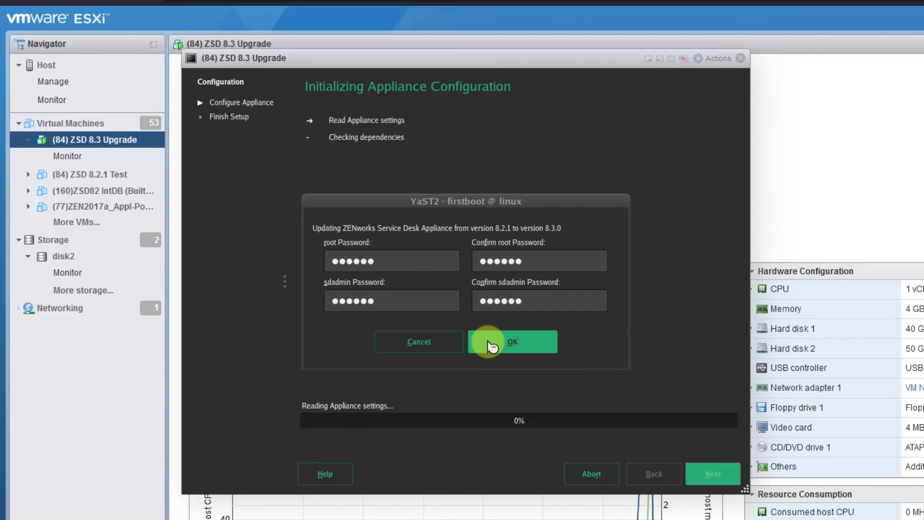
click(489, 345)
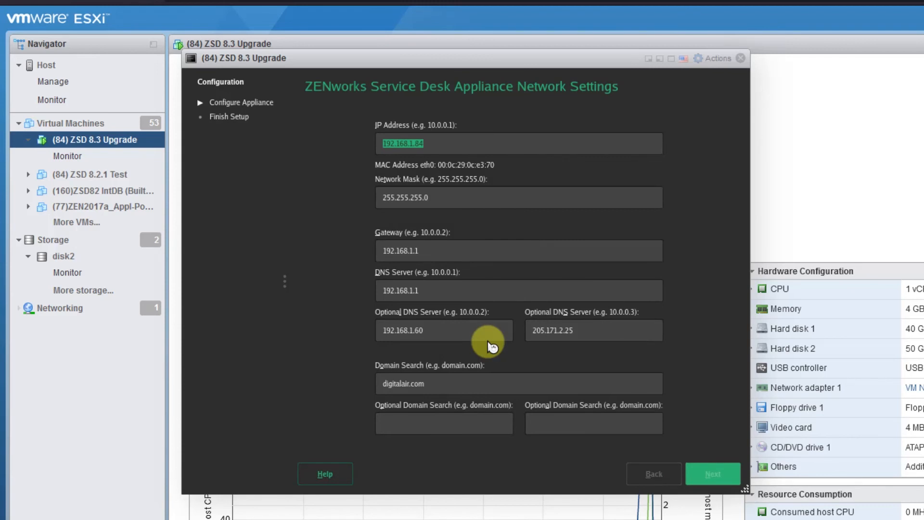
Accept the default network settings, then log in to the appliance console as root after configuration
key(Return)
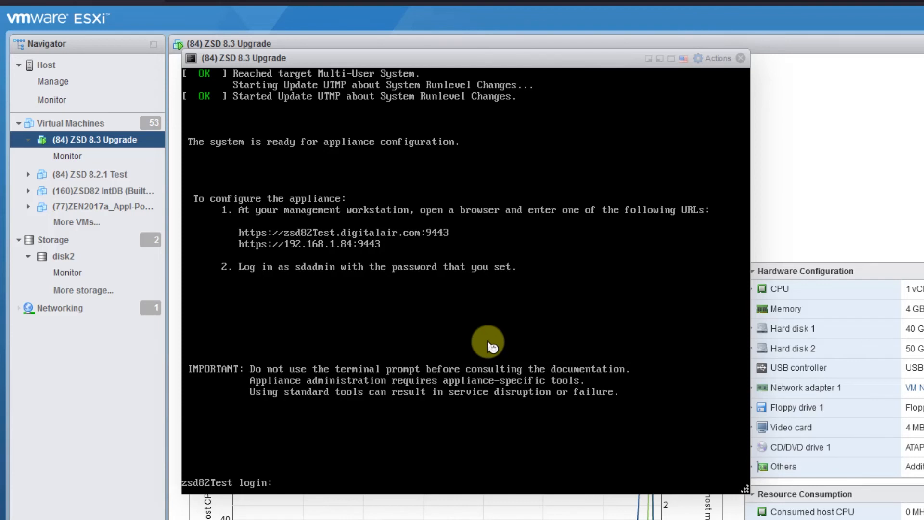
text(root)
key(Return)
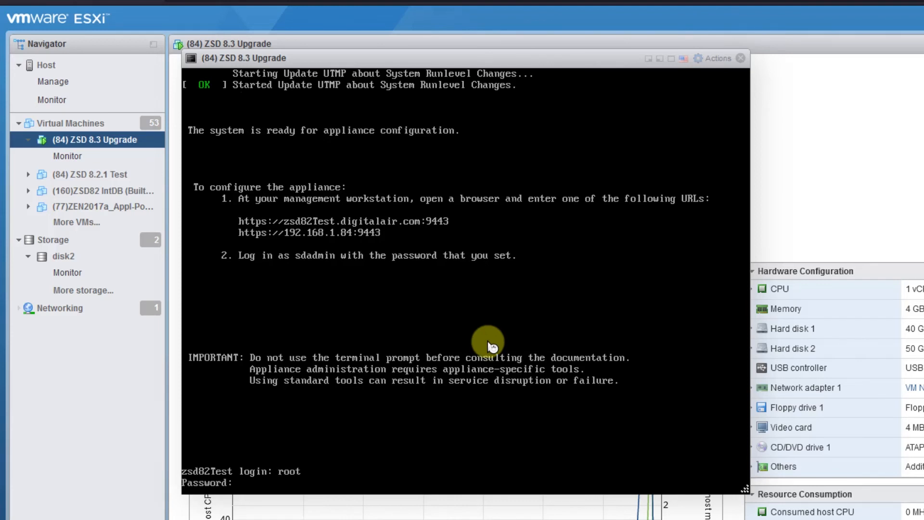
key(Return)
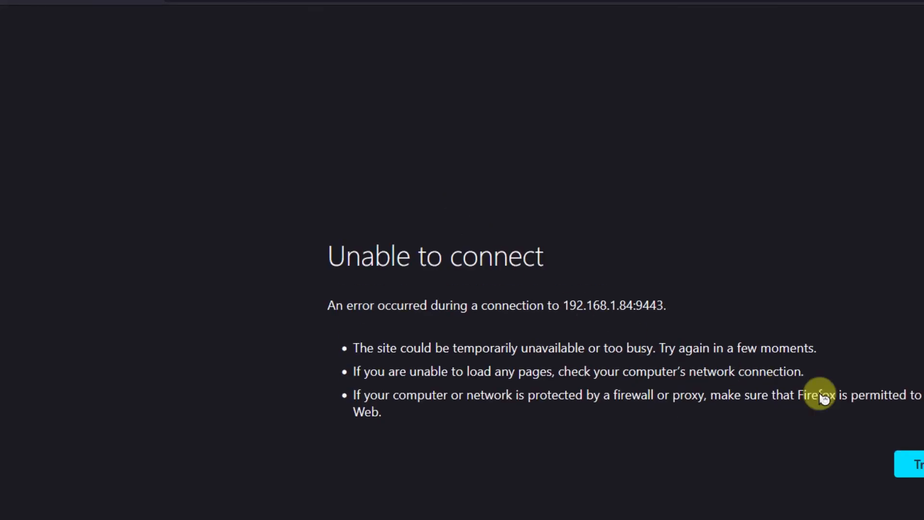
Sign in to the appliance admin page at 192.168.1.84:9443, check version 8.3.0, and launch Classic Service Desk
click(920, 464)
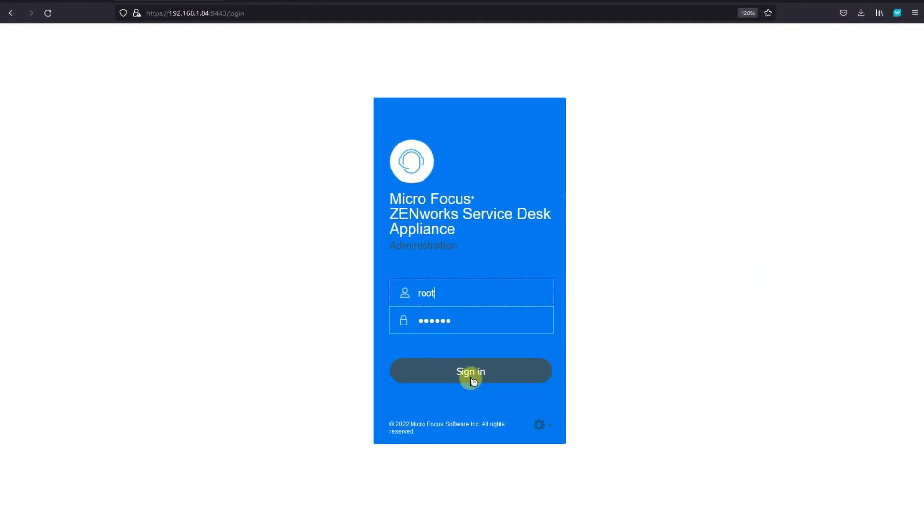
click(473, 380)
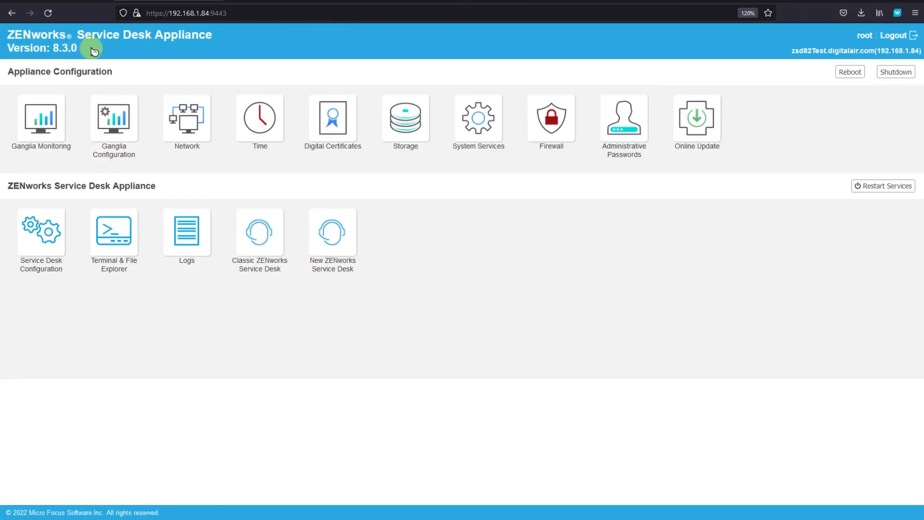
triple_click(60, 46)
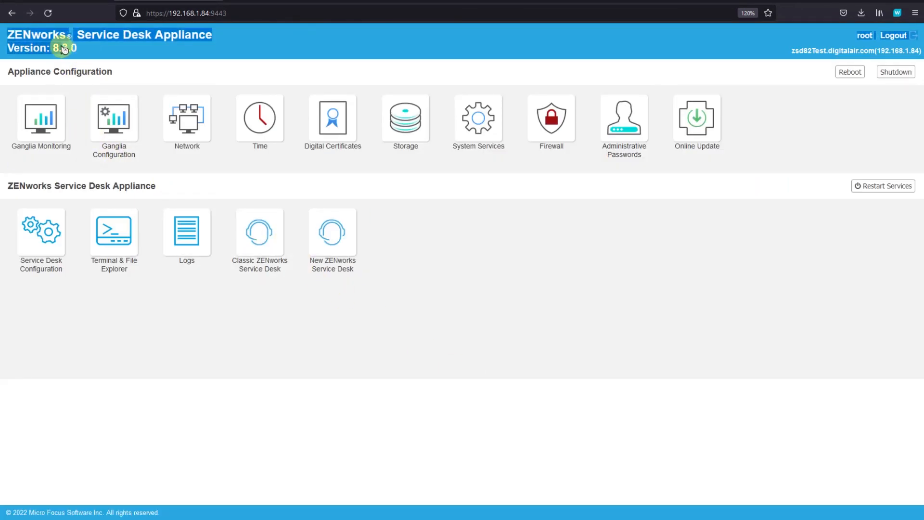
click(263, 234)
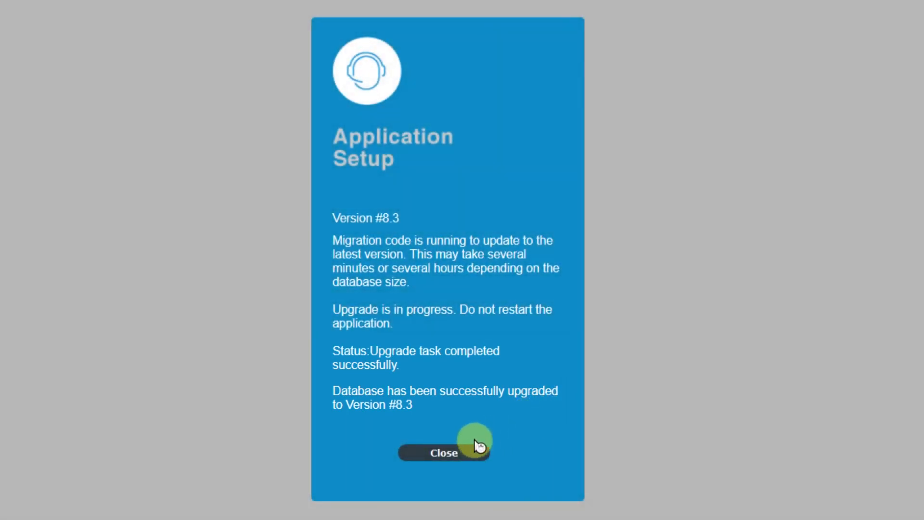
Log in to Service Desk after the upgrade and check the licence shows Service Manager Version #8.3
click(452, 448)
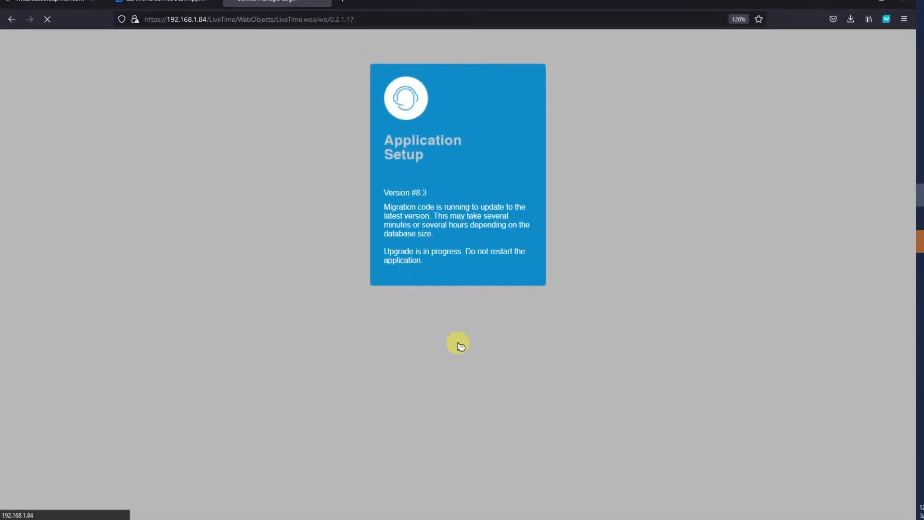
click(482, 331)
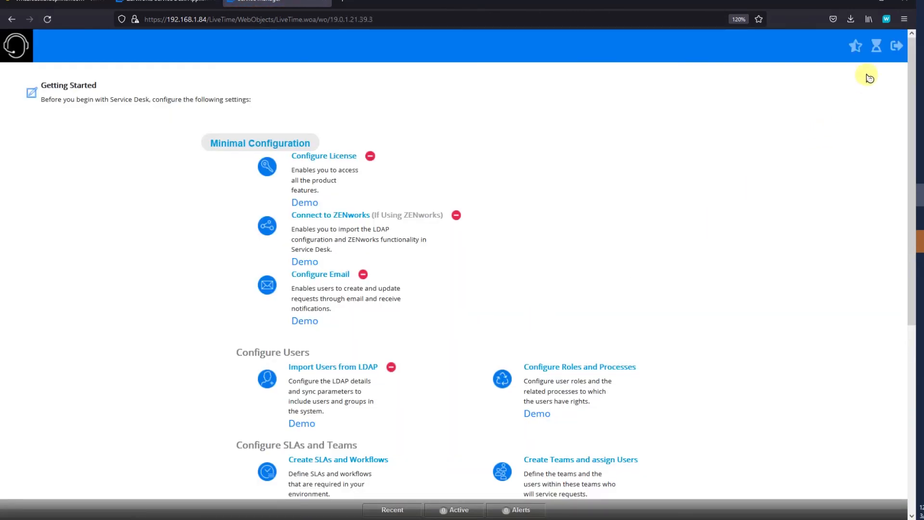
click(865, 65)
click(792, 67)
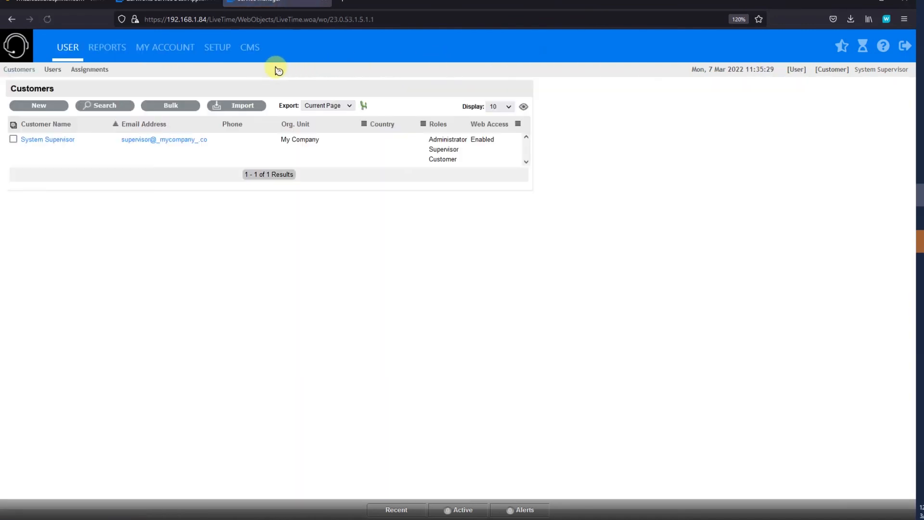
click(216, 45)
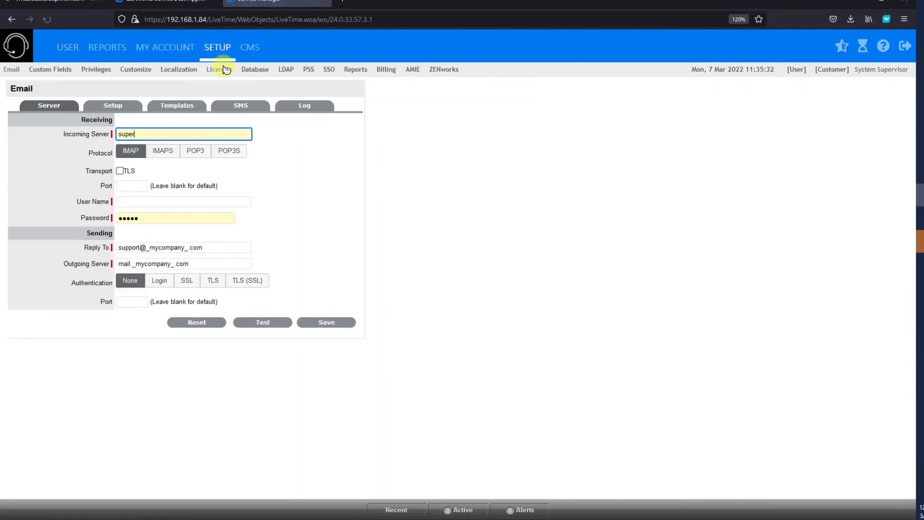
click(223, 70)
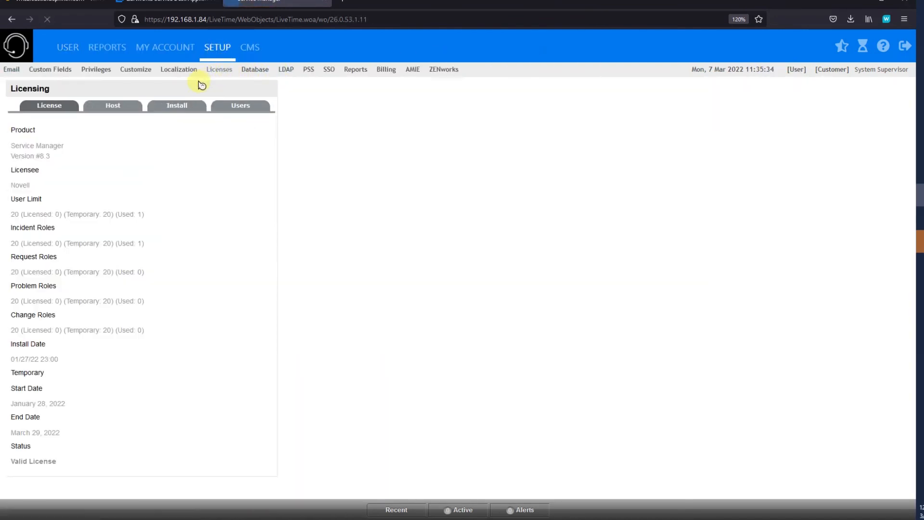
drag(62, 159, 15, 146)
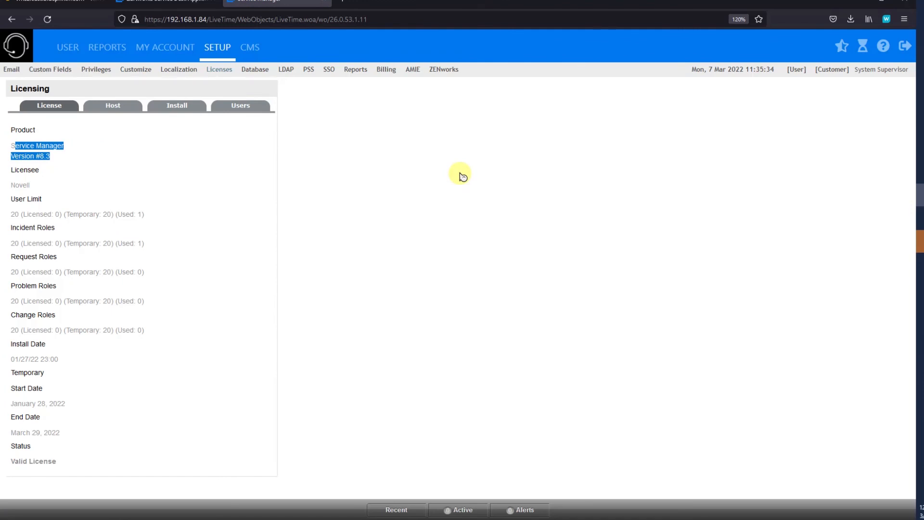
Review the Customer privileges and the Customer Portal login-page CSS and banners
click(94, 70)
click(113, 105)
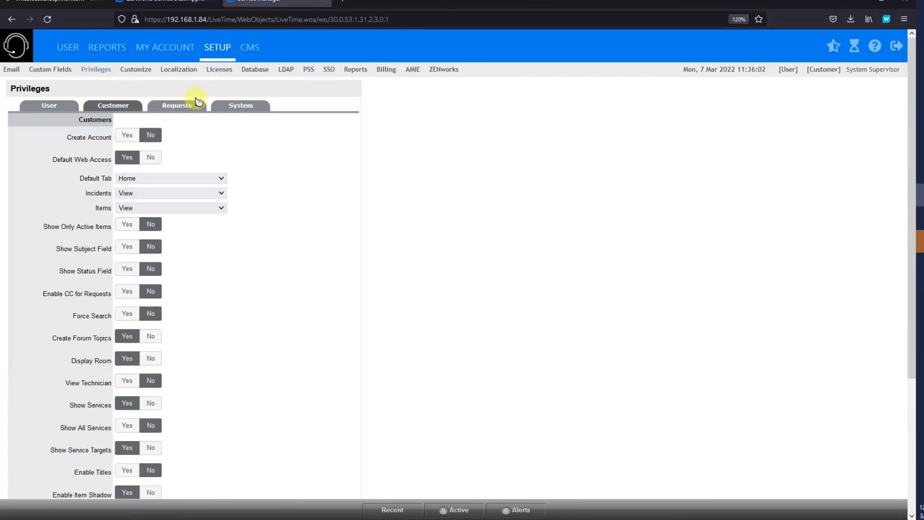
click(124, 71)
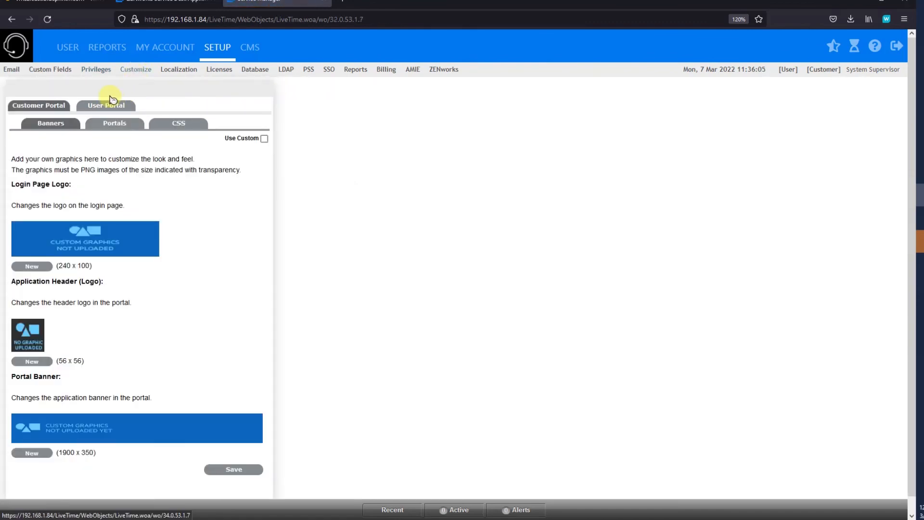
click(162, 123)
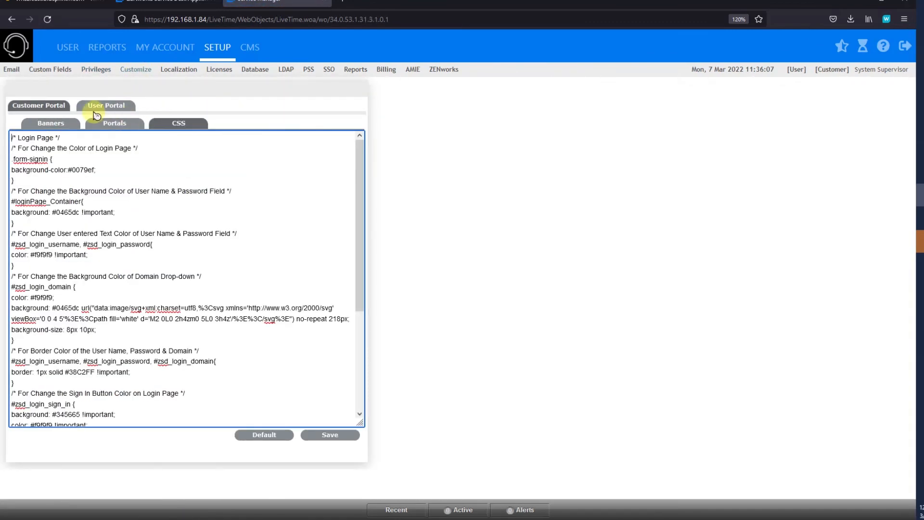
click(52, 105)
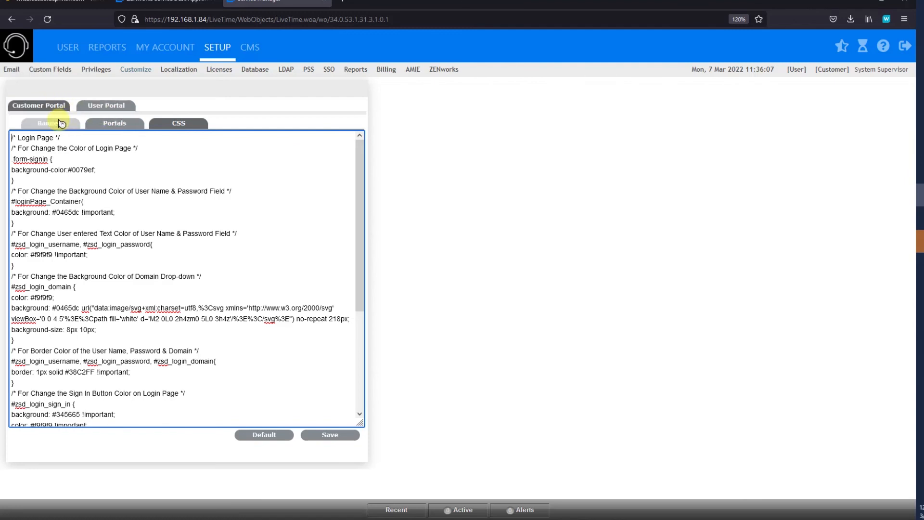